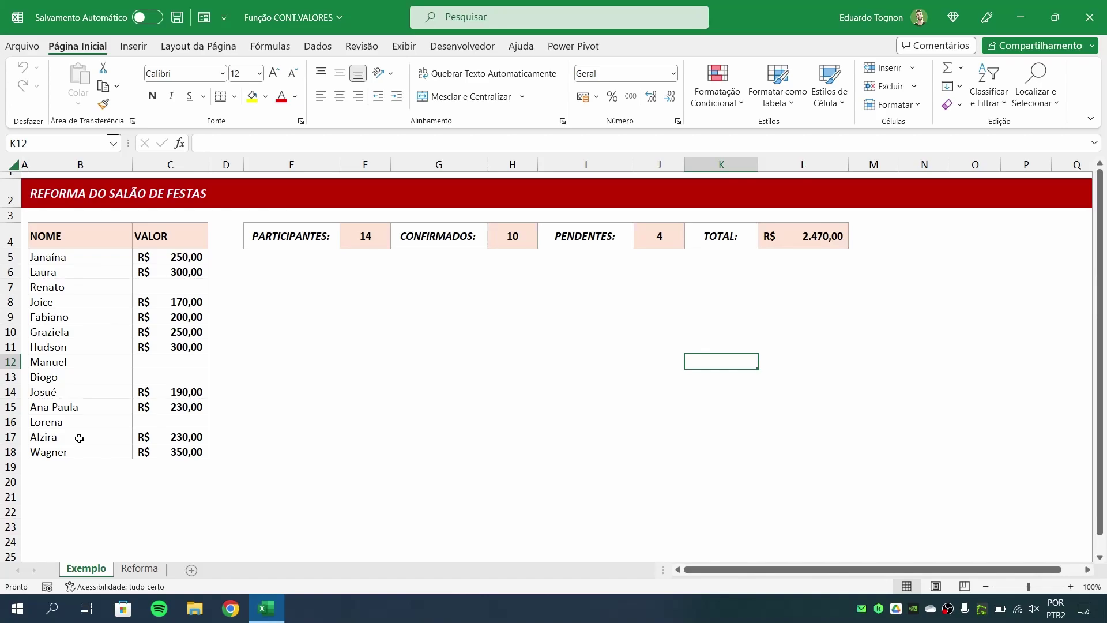
Examine the names, contribution values and participant summary on the finished Exemplo sheet
click(66, 364)
click(149, 358)
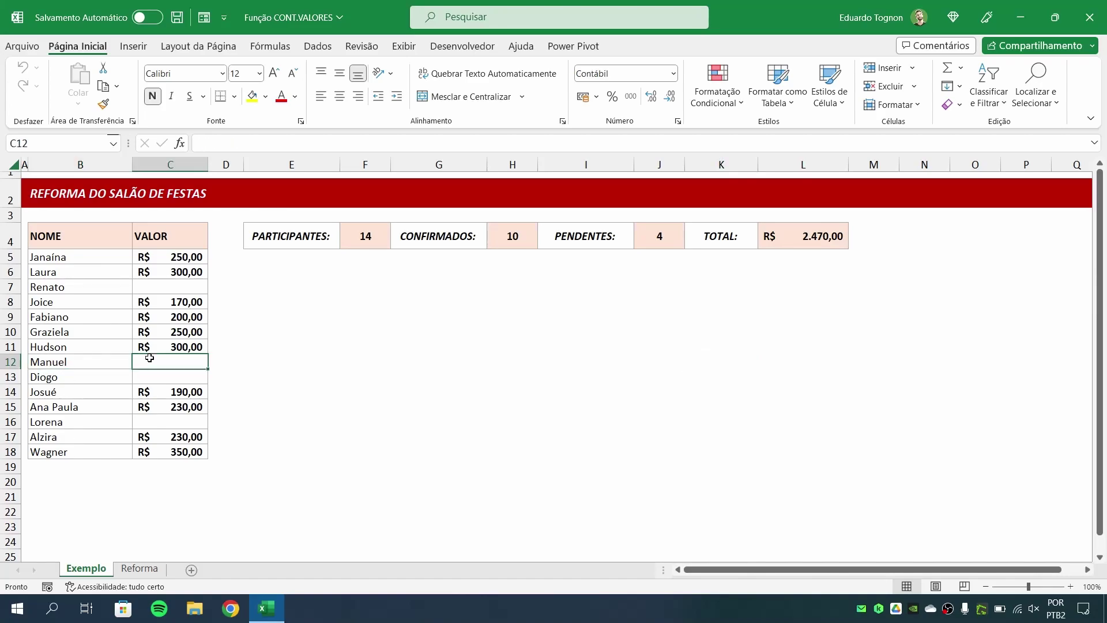
click(84, 318)
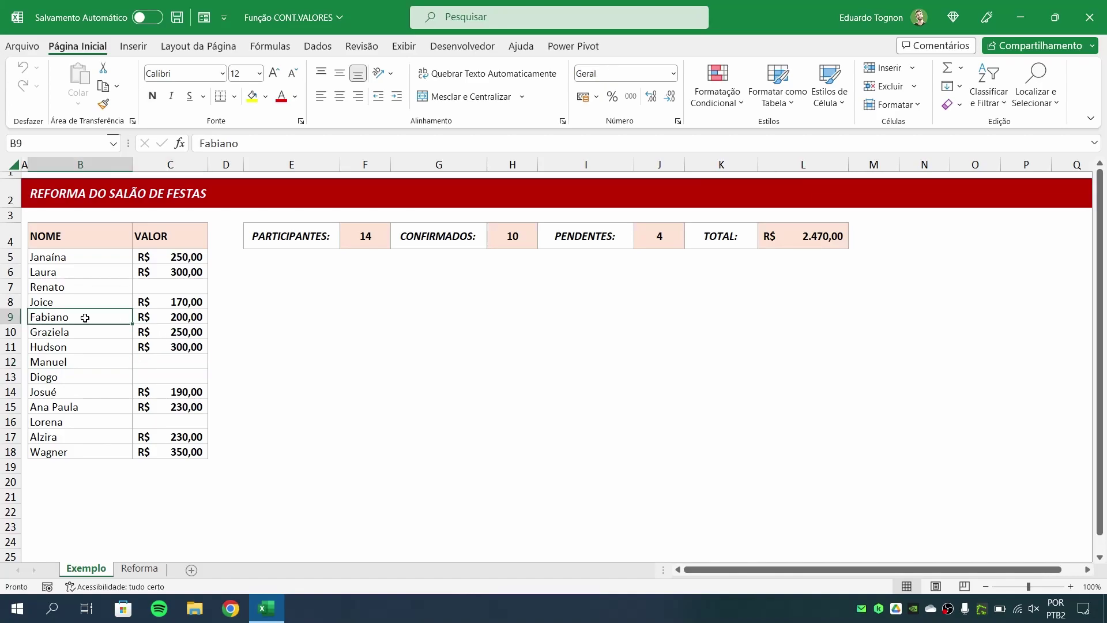
click(163, 322)
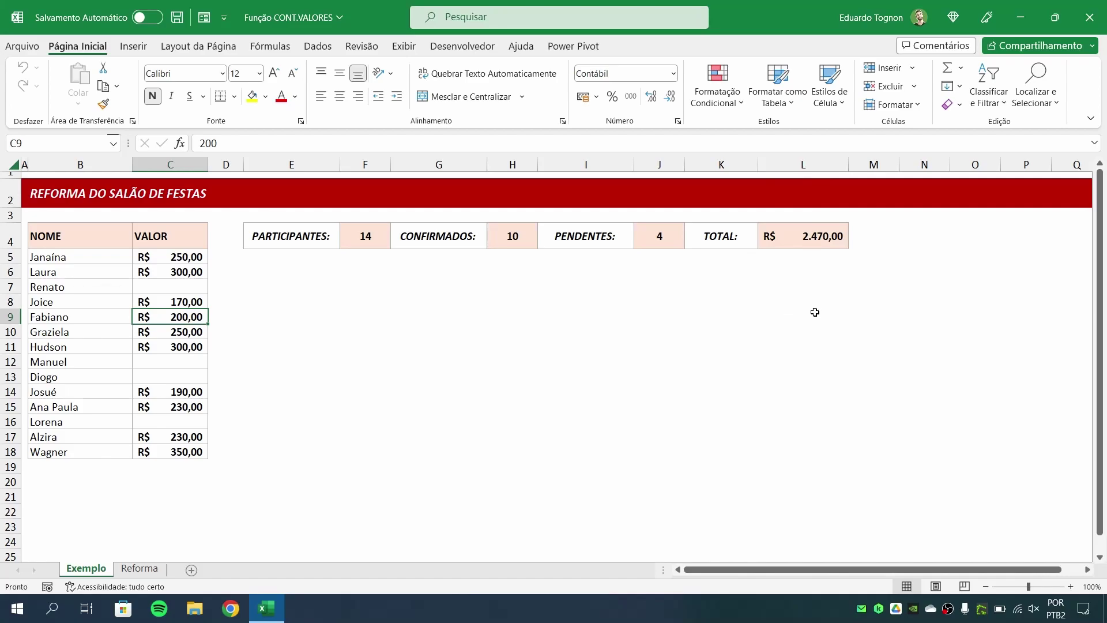
click(362, 166)
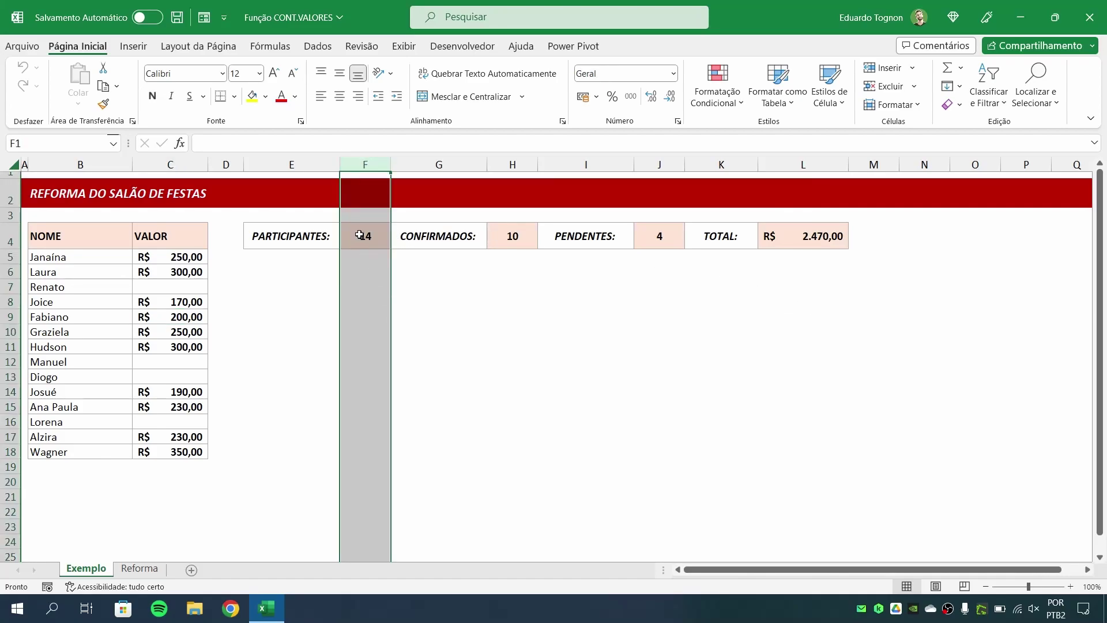
click(306, 271)
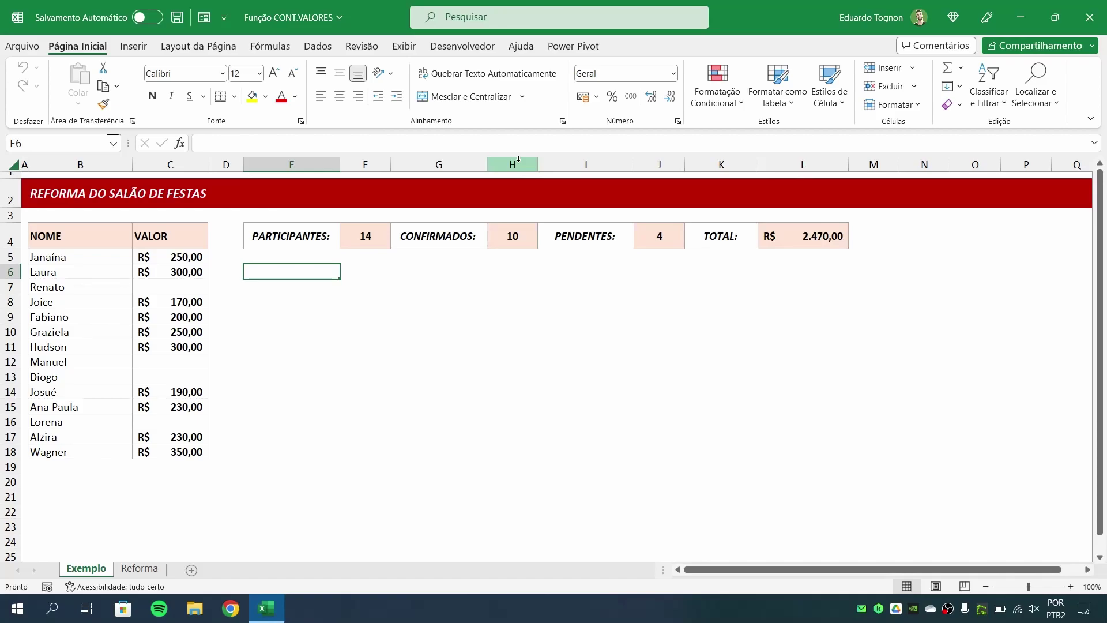
Switch to the Reforma sheet and enlarge the view to 120%
click(140, 569)
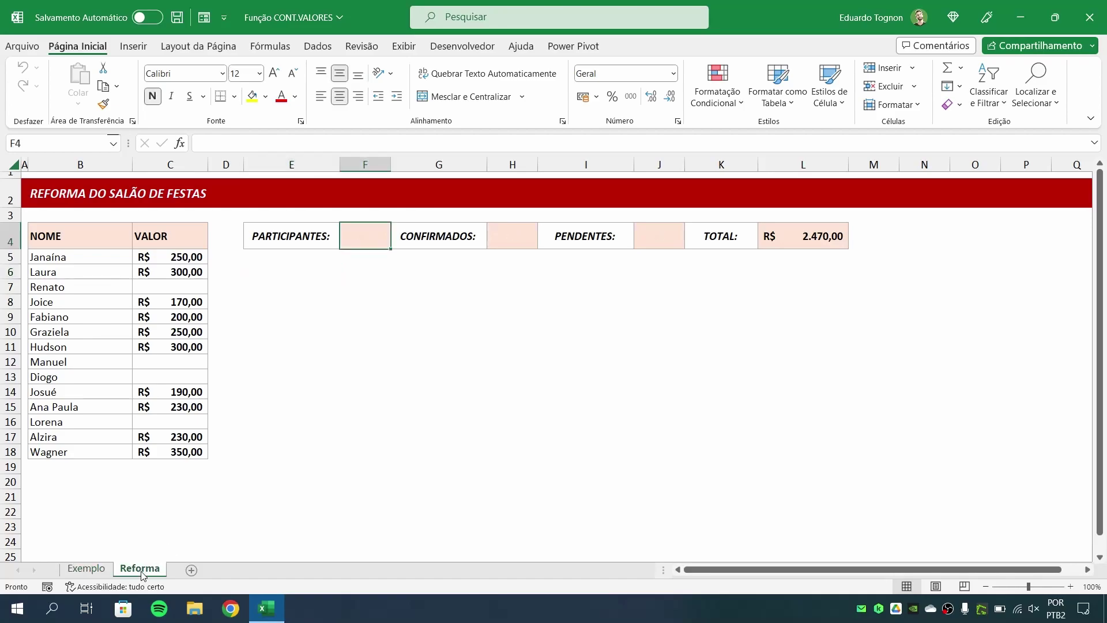
click(1087, 570)
click(1088, 570)
drag(1018, 570, 966, 574)
click(1070, 586)
click(1070, 587)
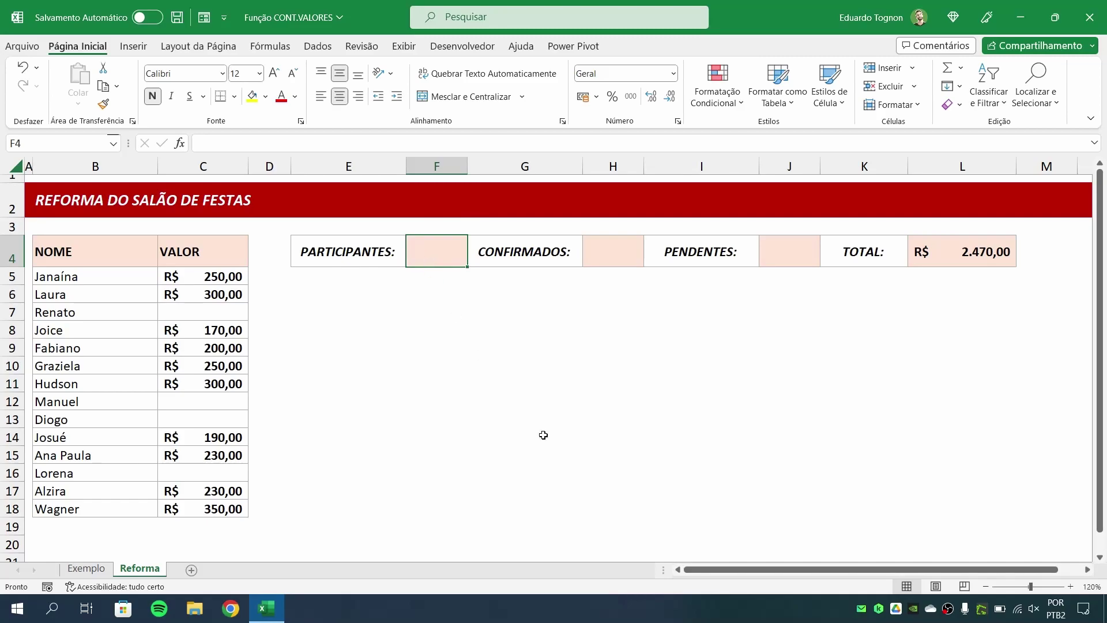
Enter the formula =CONT.VALORES(B5:B18) in the participants cell F4 to count the listed names
text(=)
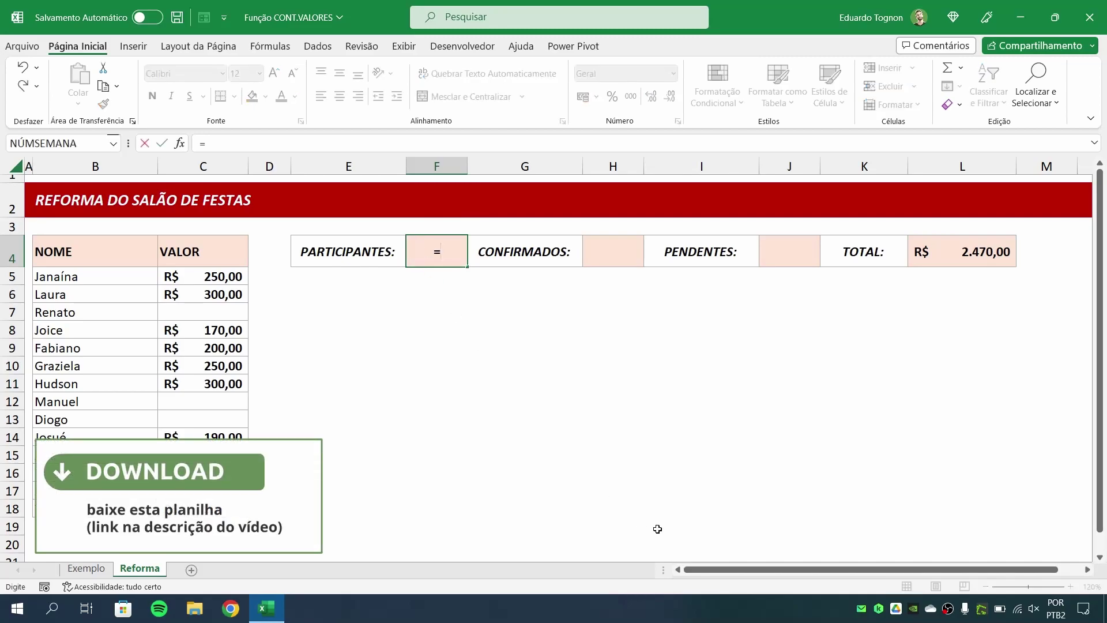
text(CONT)
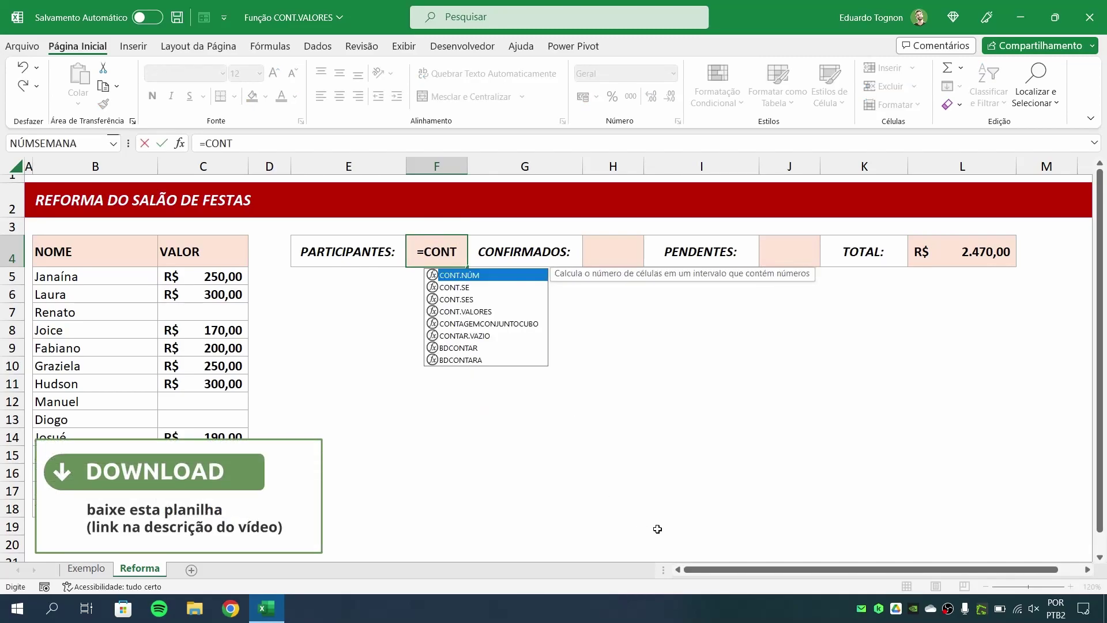
text(.V)
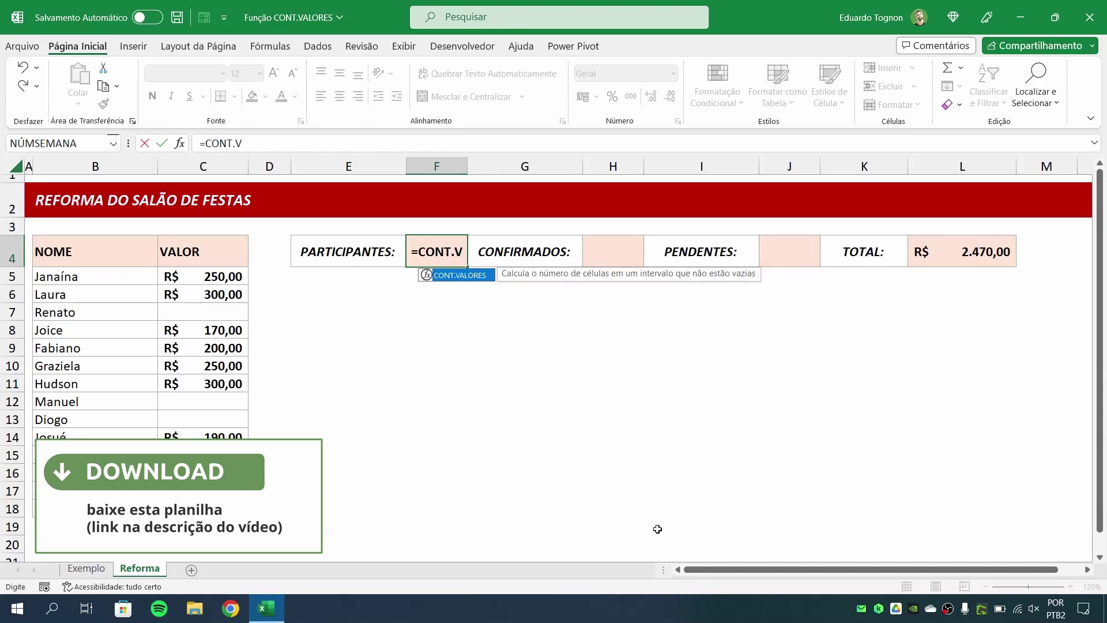
key(Tab)
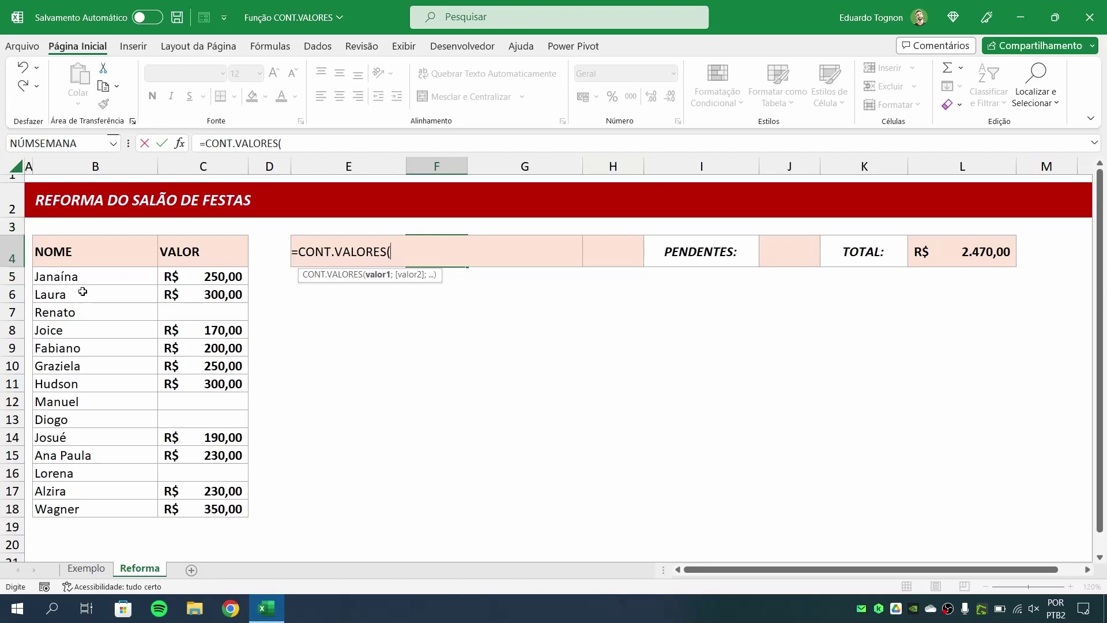
drag(89, 272, 108, 512)
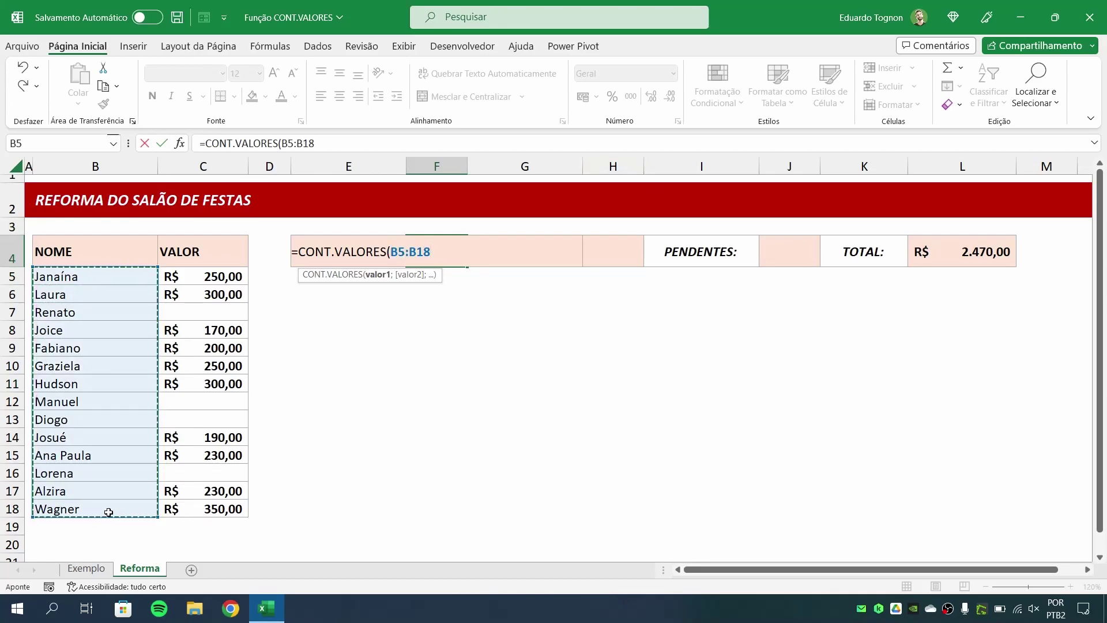
text())
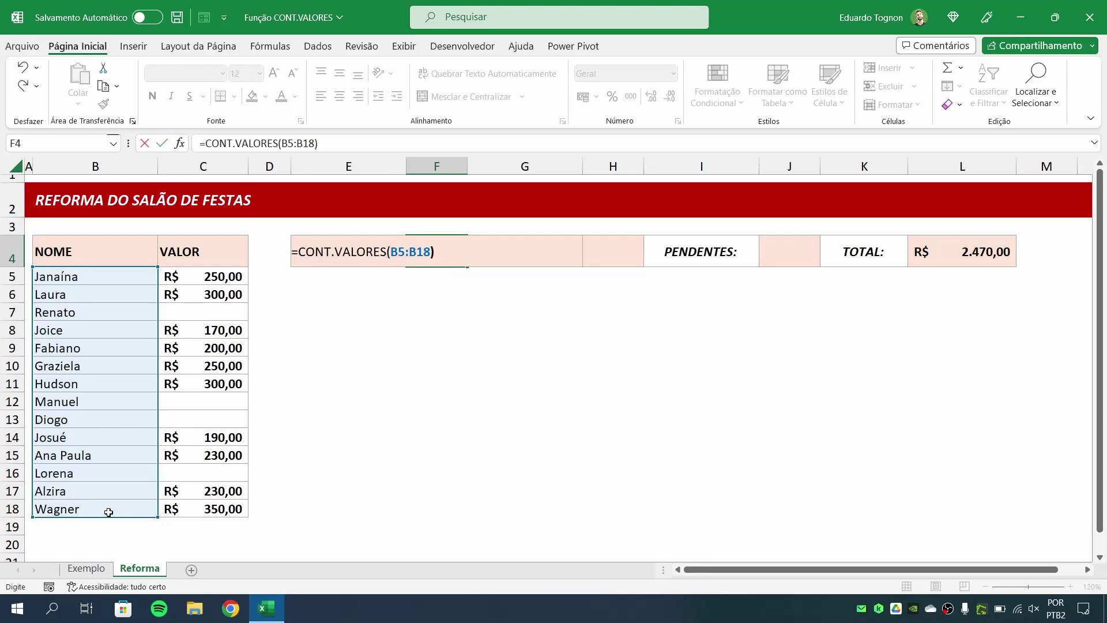
key(Return)
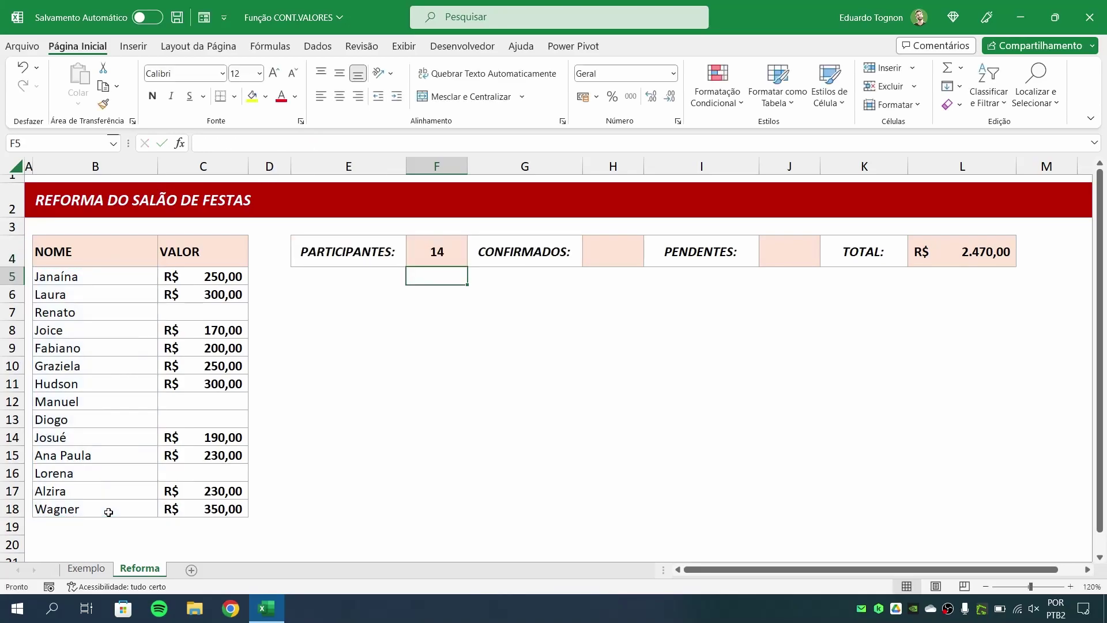
click(449, 255)
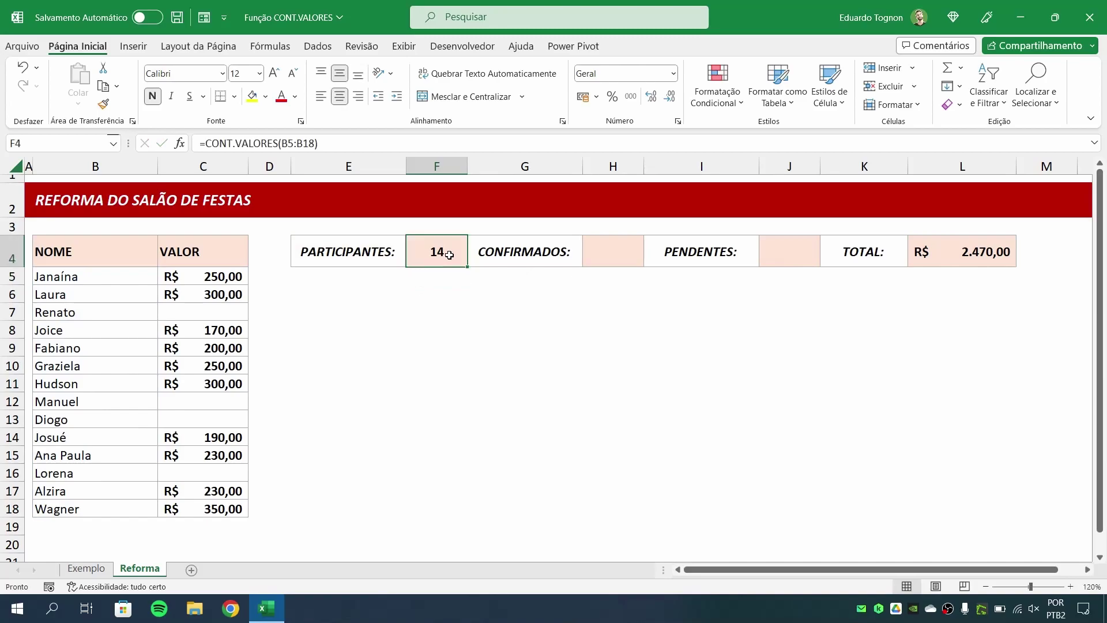
Test the participant count against the names in B5:B18 by clearing the name in B9, and undo the deletion
drag(79, 277, 70, 508)
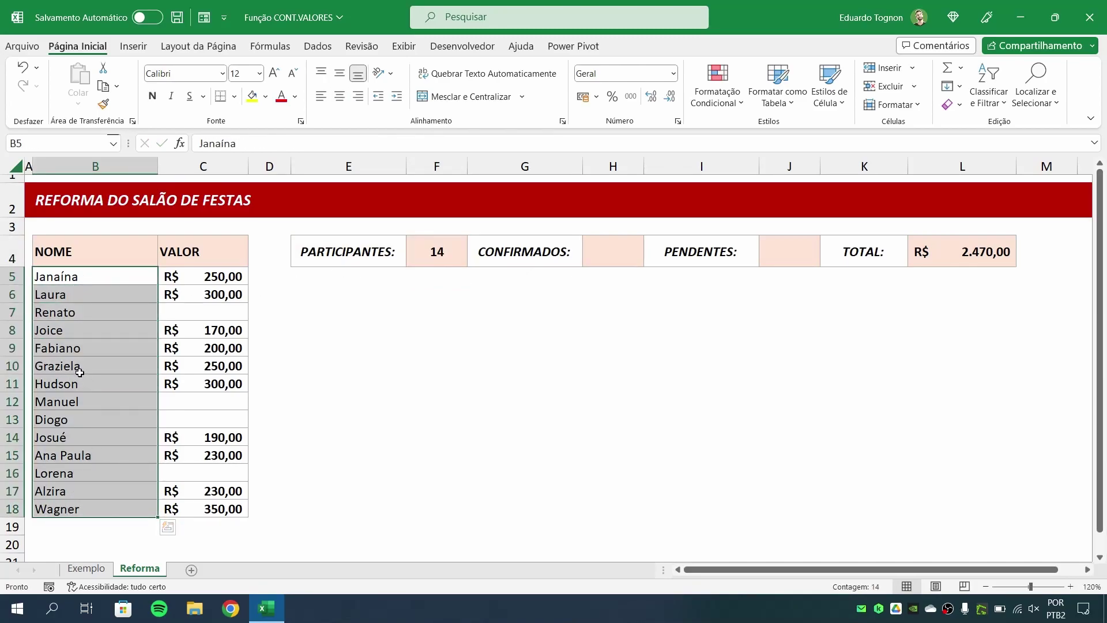
click(88, 348)
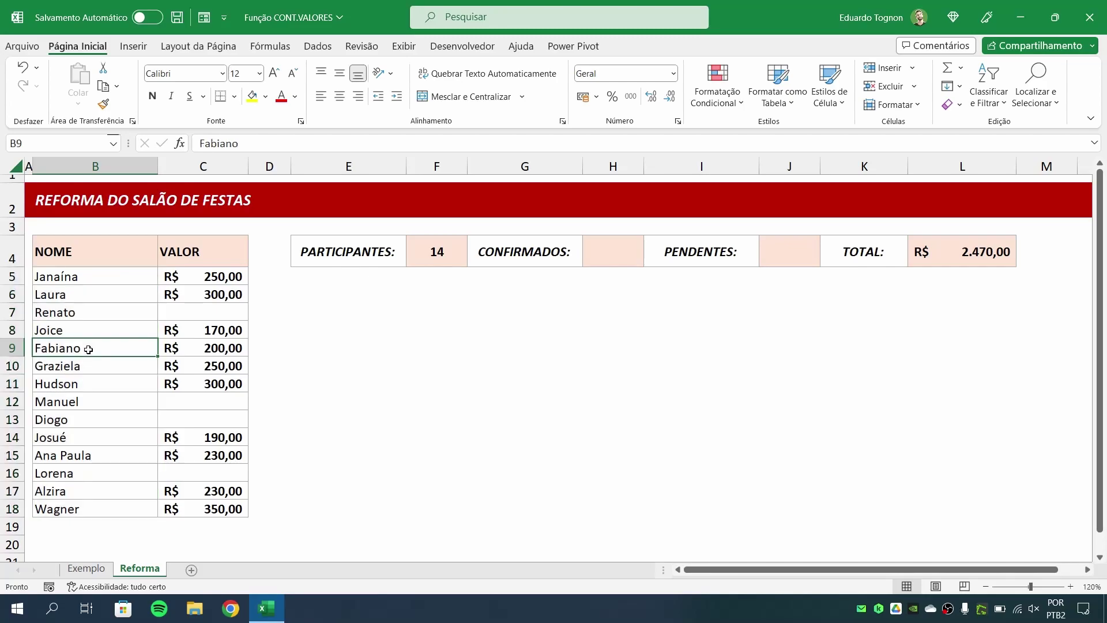
key(Delete)
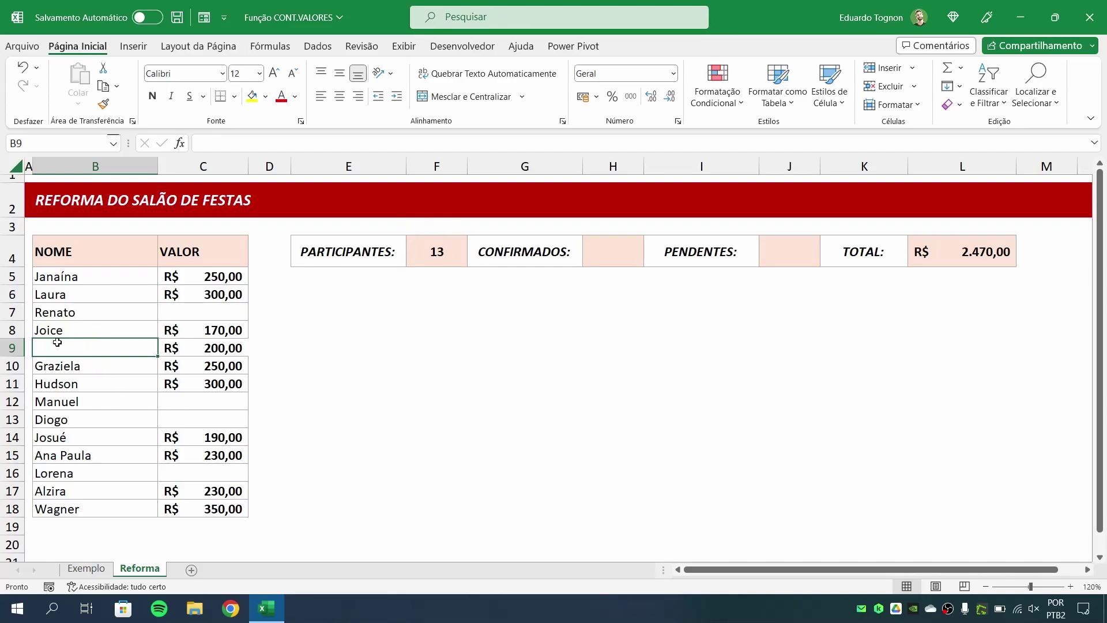
click(22, 67)
click(340, 333)
Examine which cells of column B hold text, including the title, the NOME header and the empty row below the list
scroll(353, 332, down, 1)
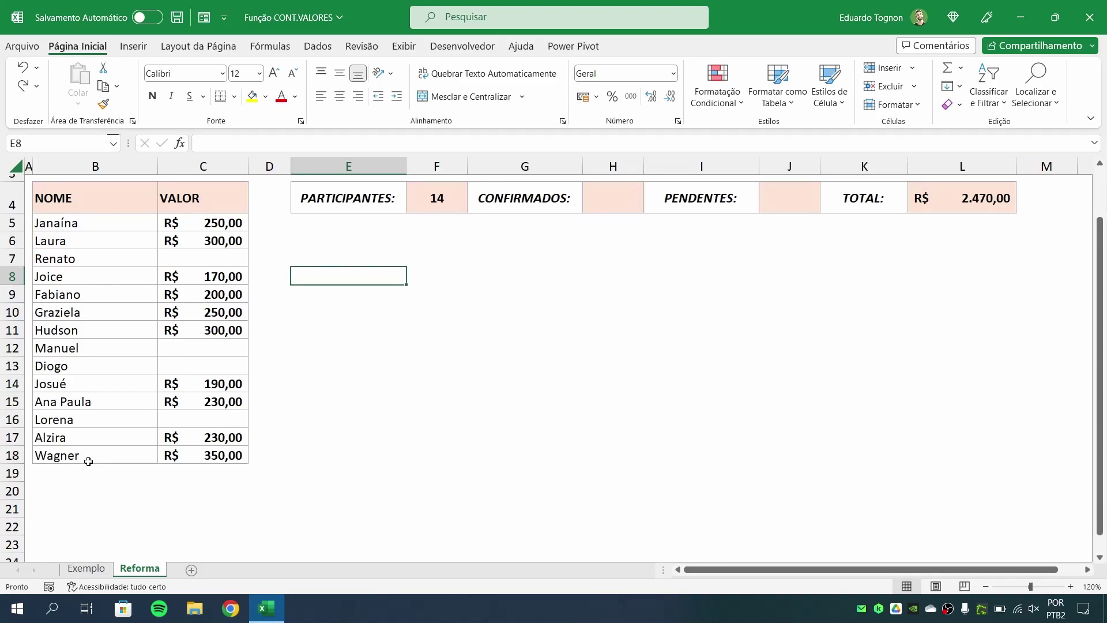
click(89, 475)
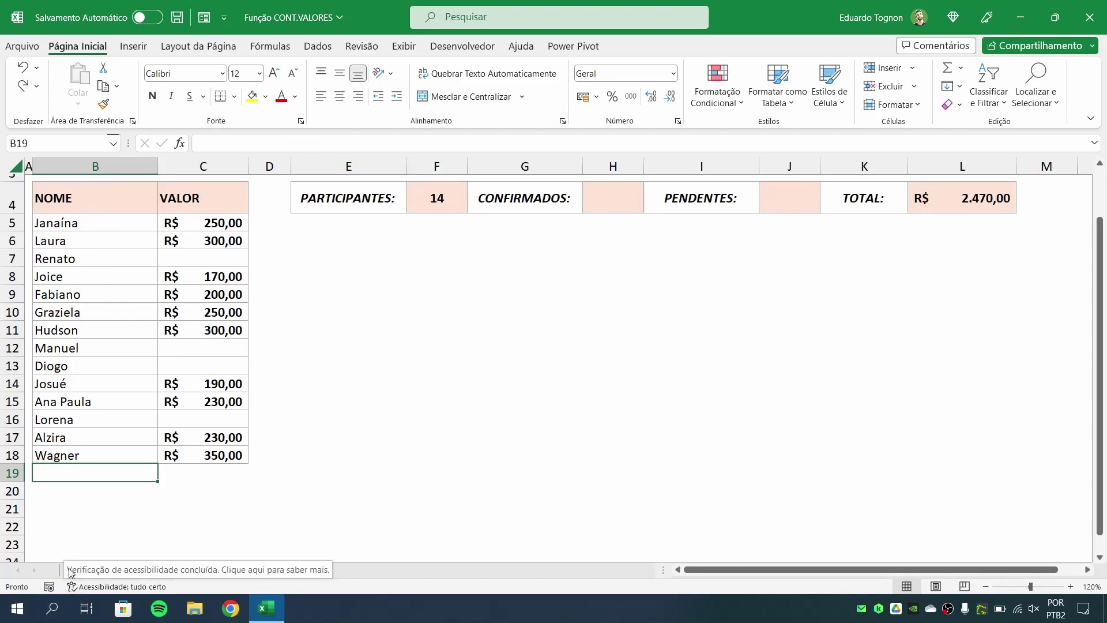
scroll(72, 548, up, 1)
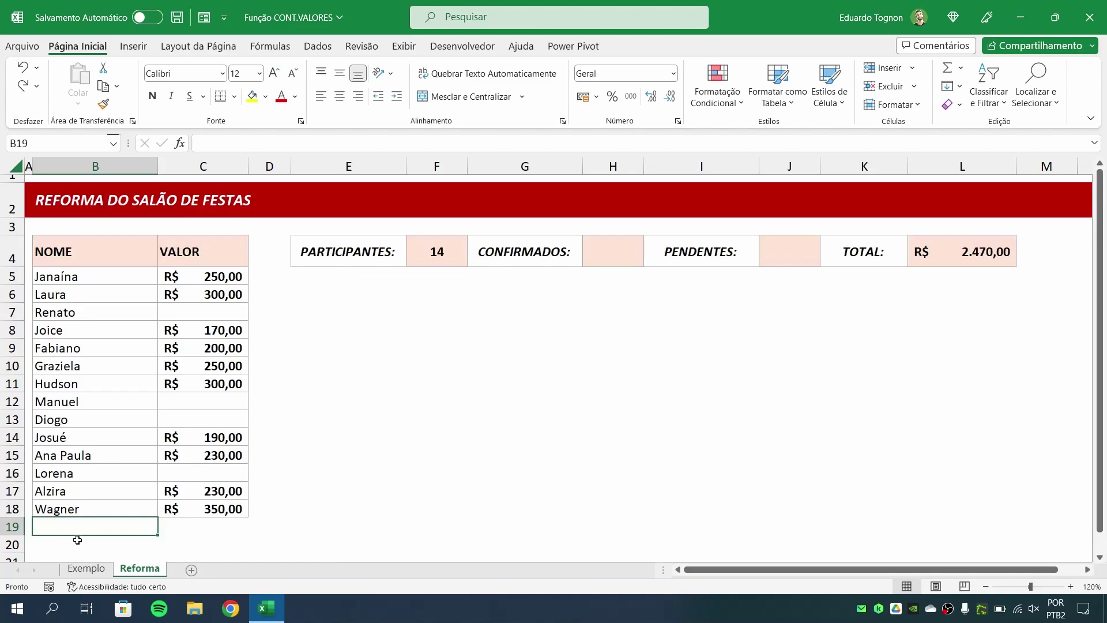
click(435, 254)
click(105, 166)
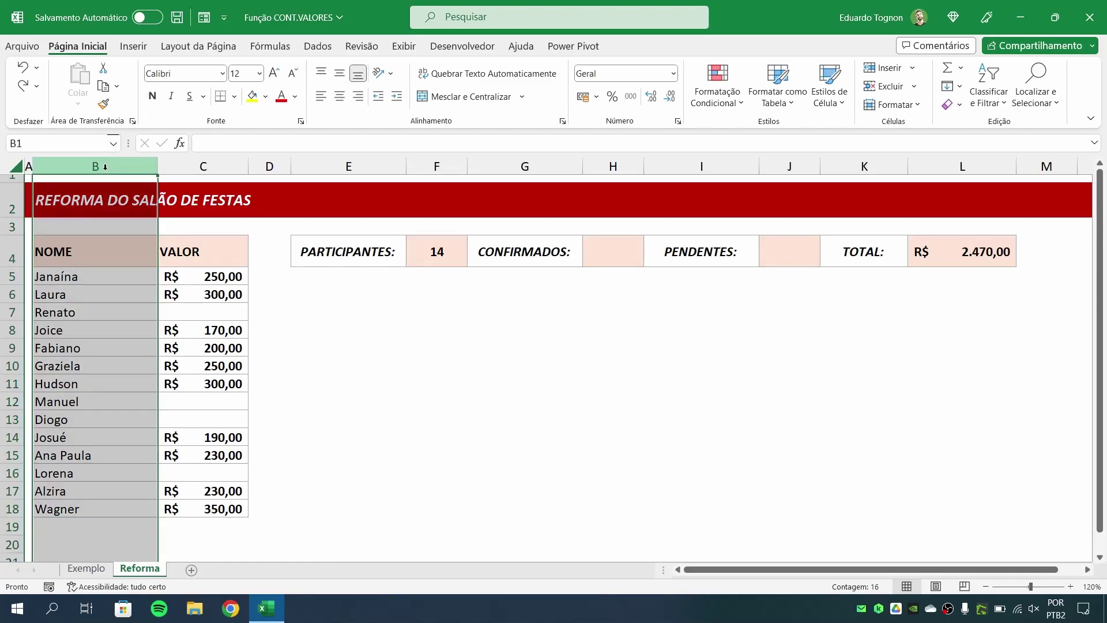
click(336, 364)
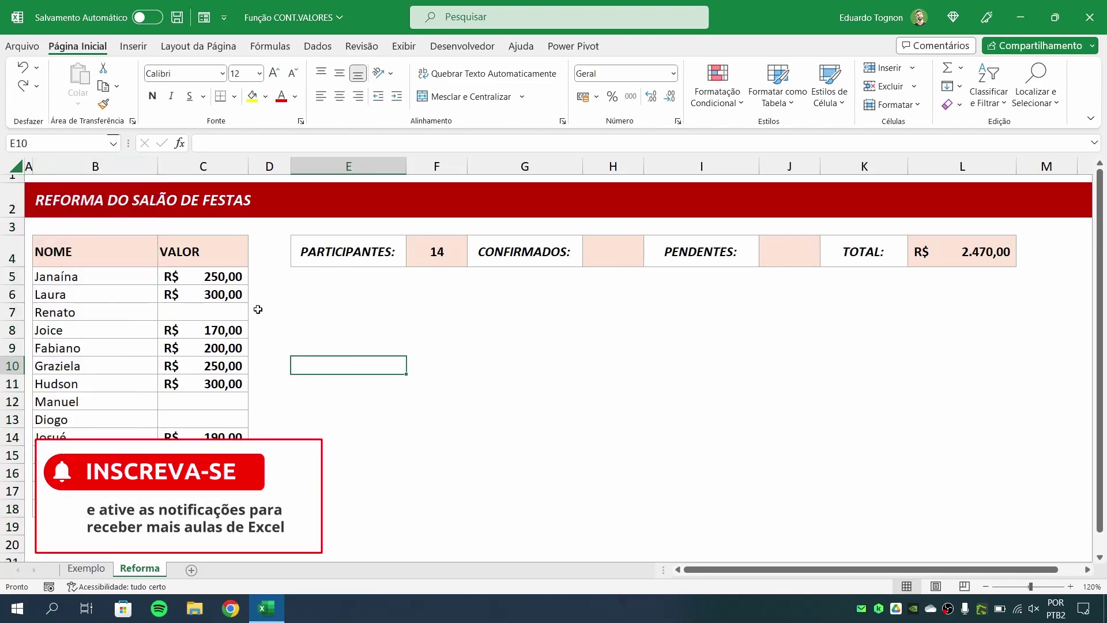
click(95, 166)
click(77, 206)
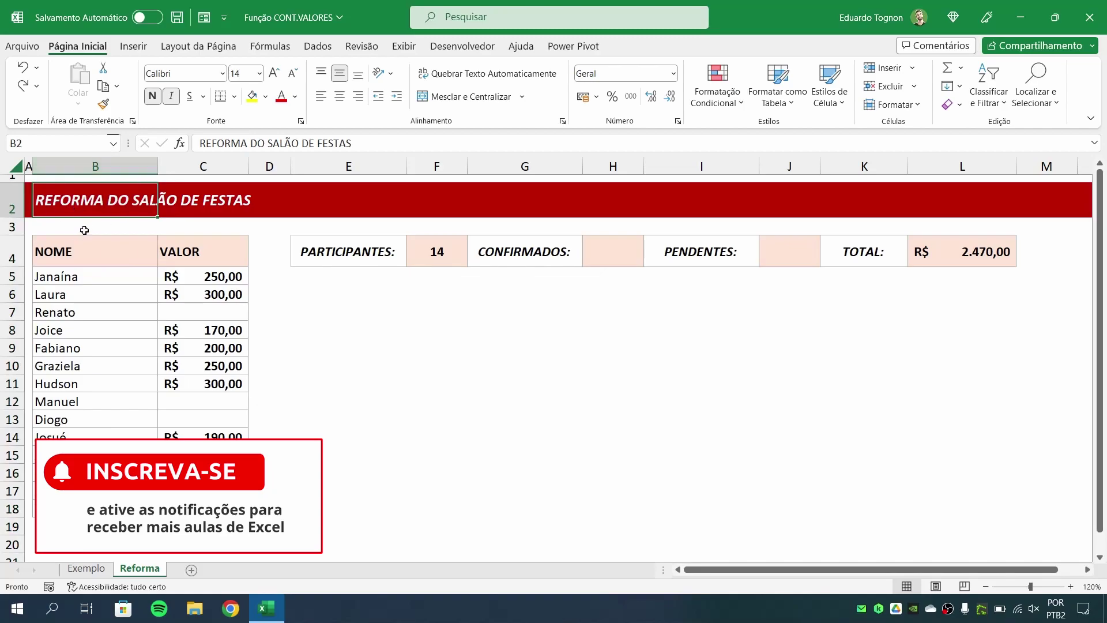
click(91, 258)
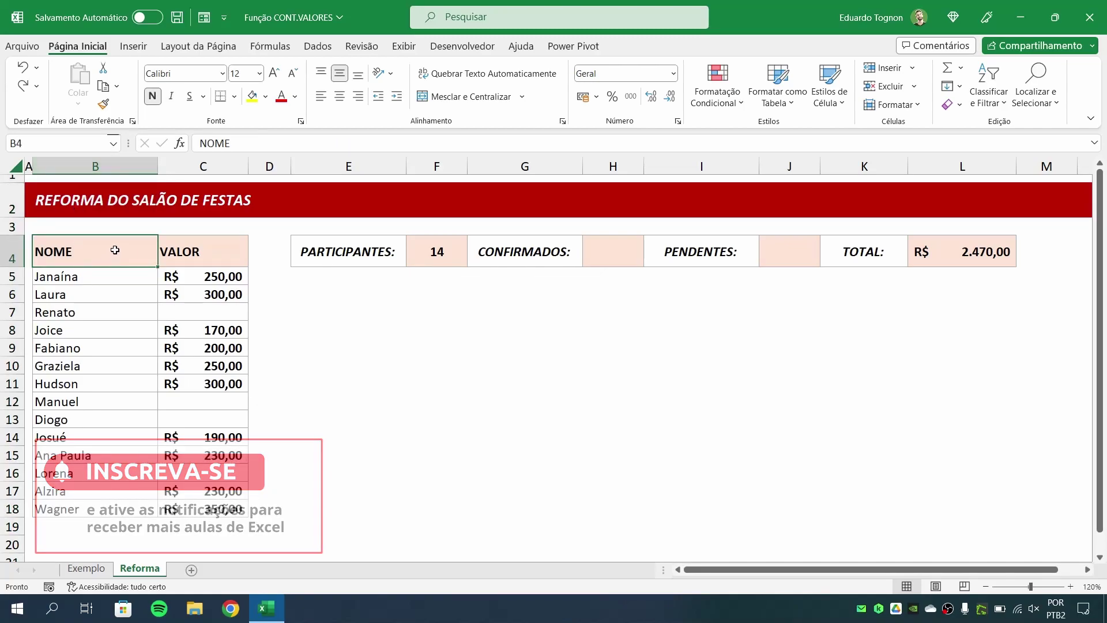
Replace the participants formula in F4 with =CONT.VALORES(B:B) to count the whole of column B
click(435, 263)
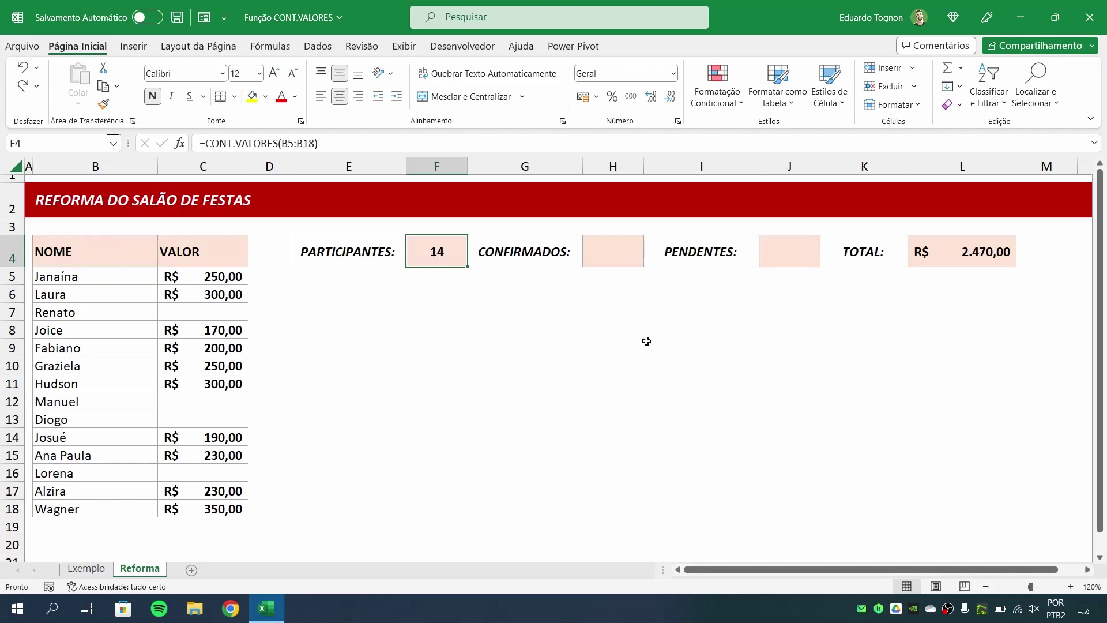
text(=)
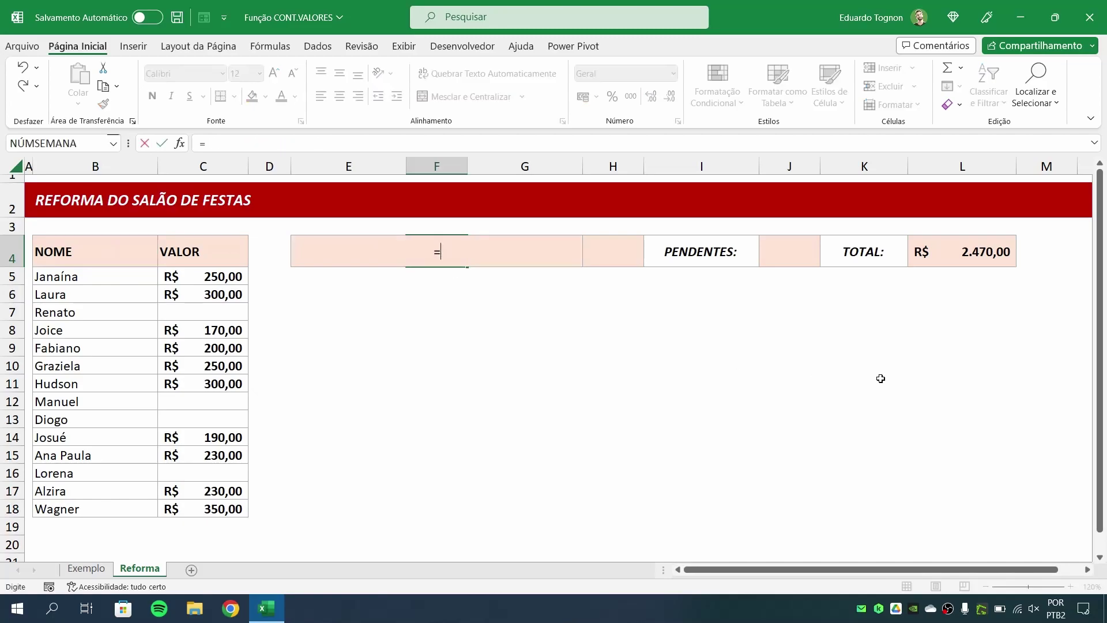
text(CONT)
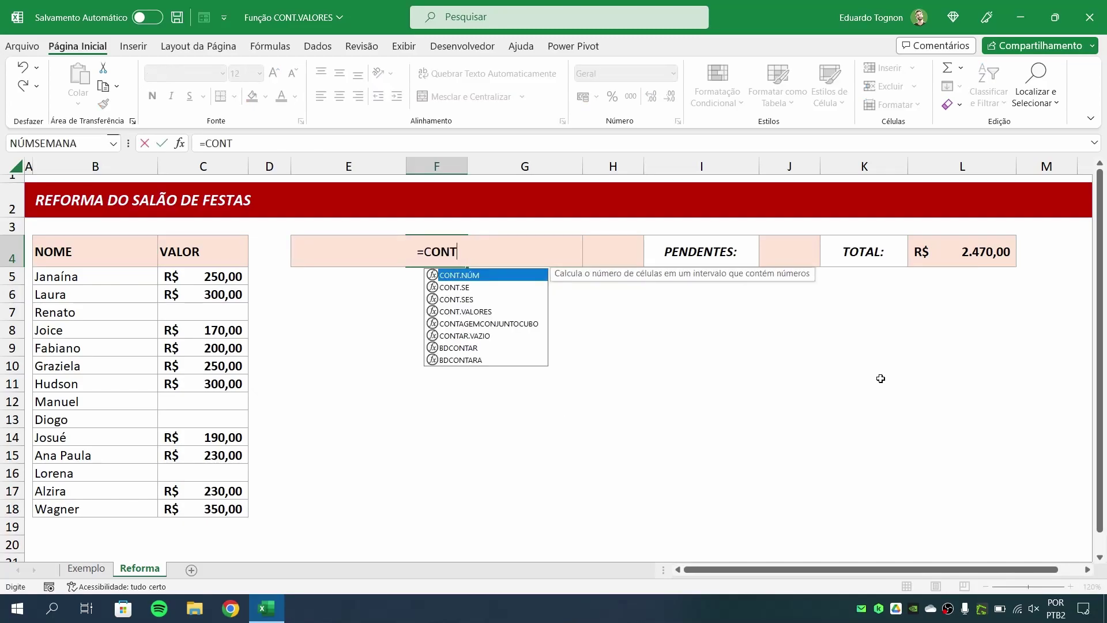
text(.VA)
key(Tab)
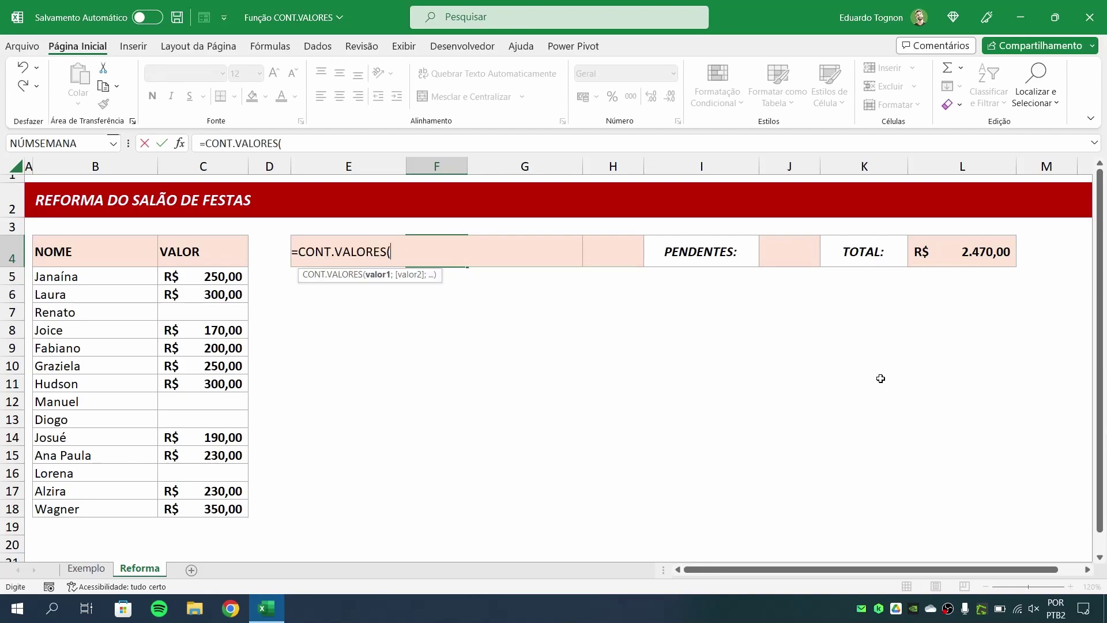
click(97, 164)
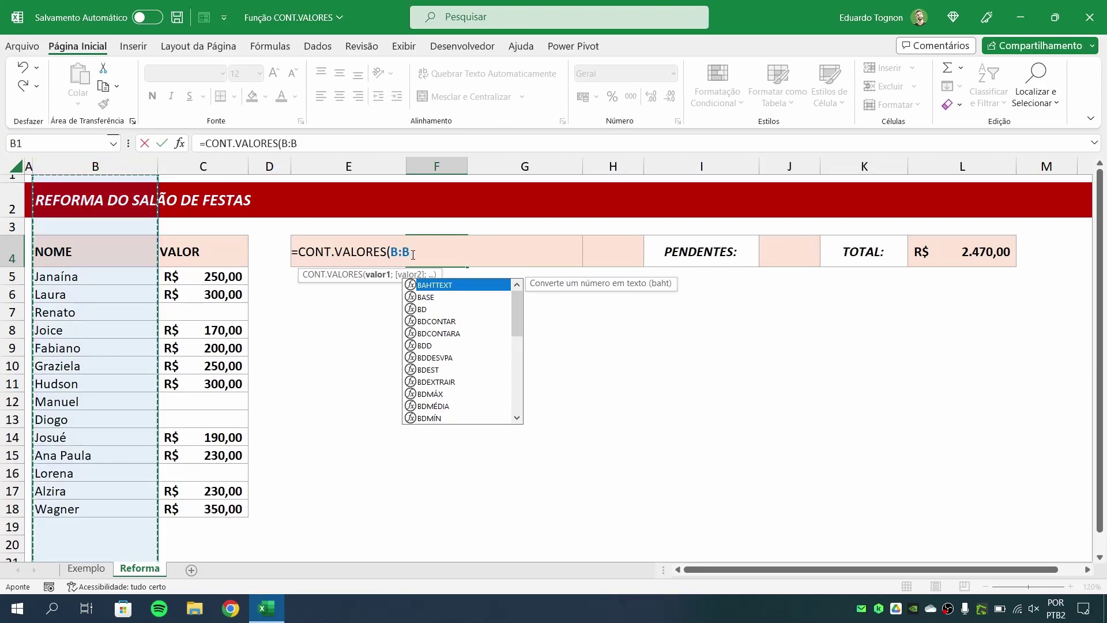
text())
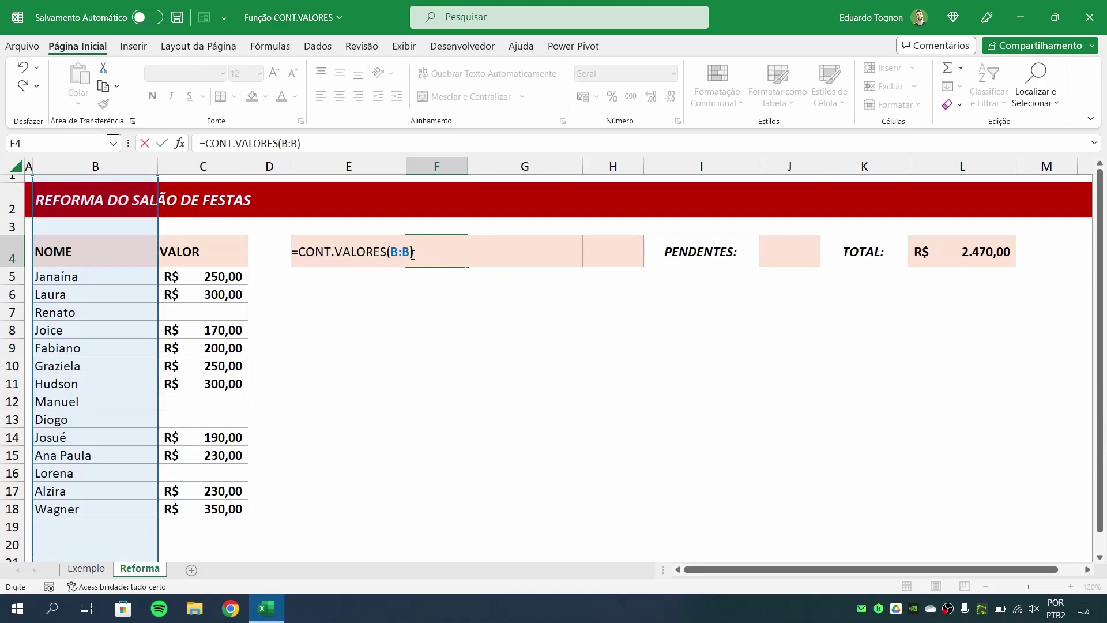
key(Return)
click(412, 254)
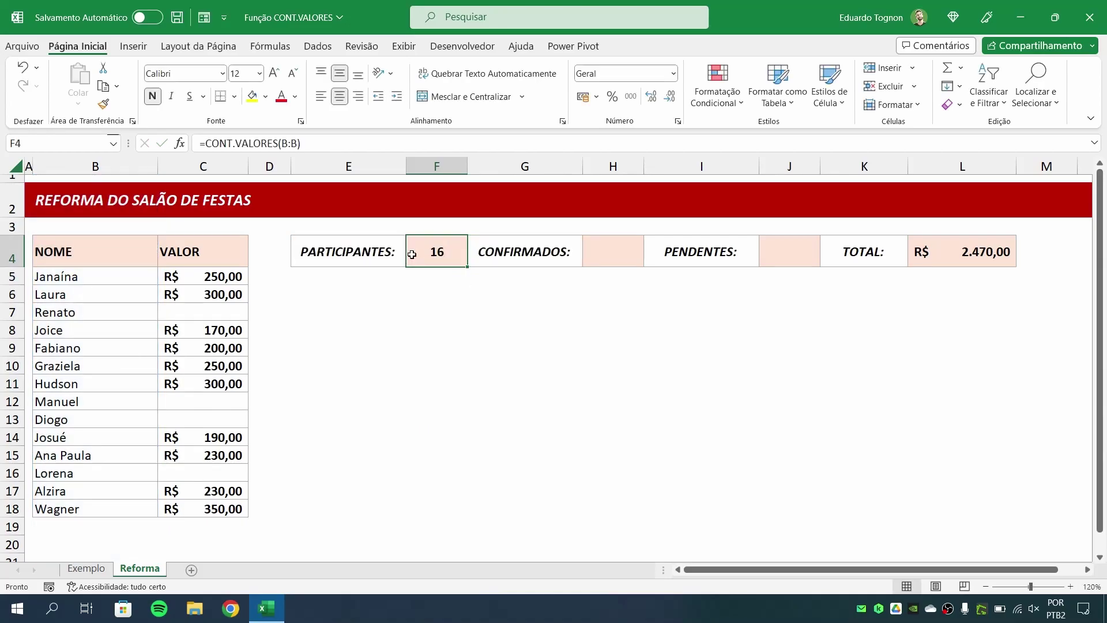
Compare the participant count in F4 with the names in B5:B18, and change the formula to =CONT.VALORES(B:B)-2 to exclude the two heading cells
drag(75, 276, 66, 507)
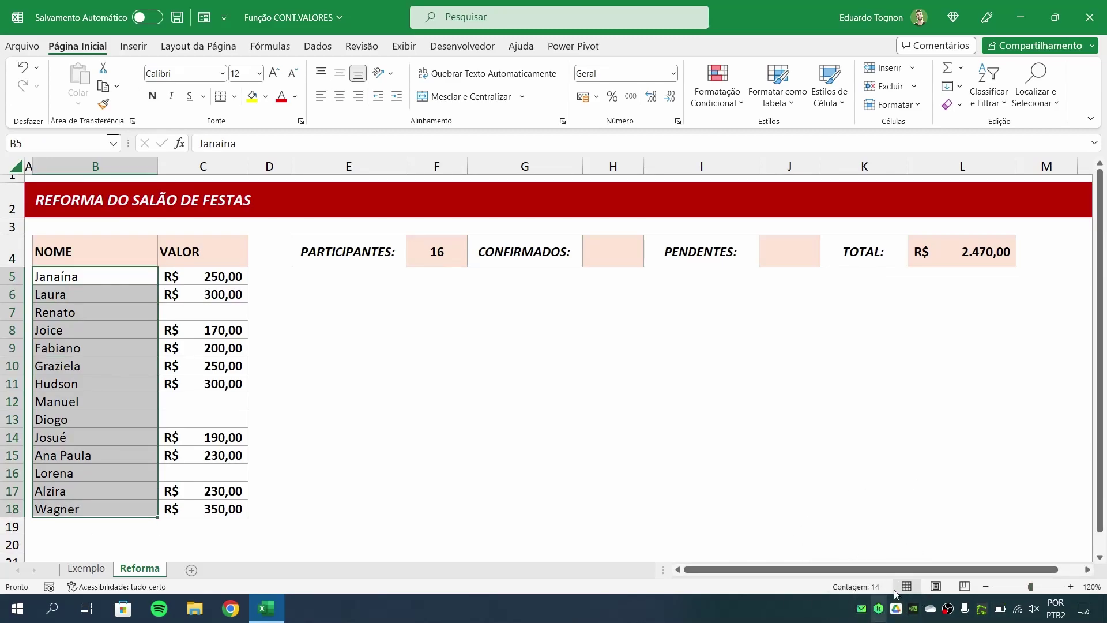
click(433, 254)
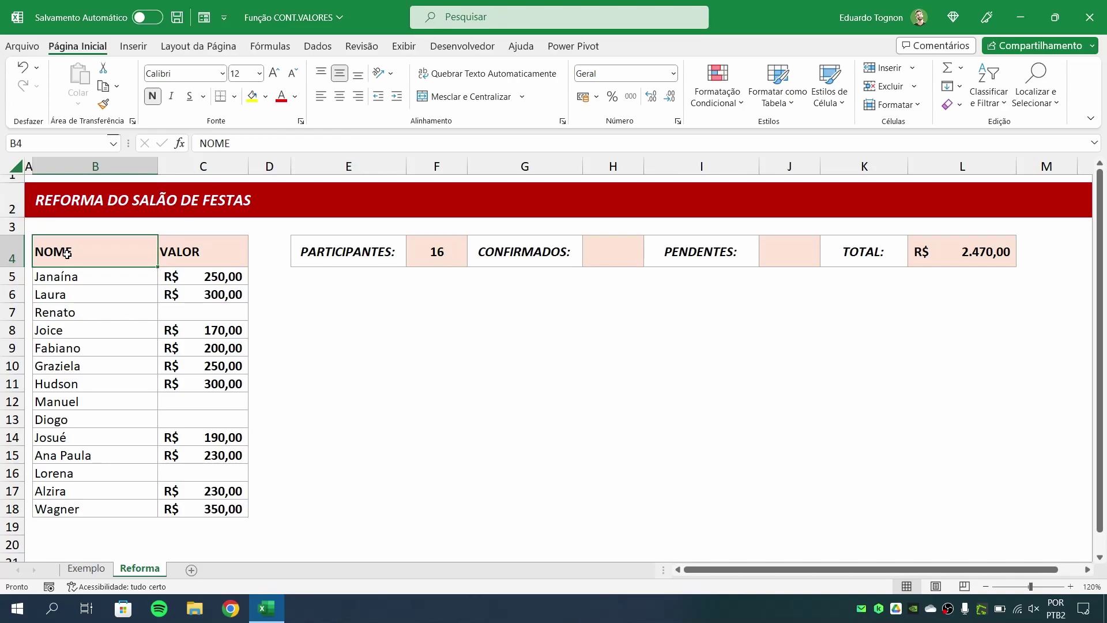
click(437, 249)
text(=CONT.VALORES(B:B))
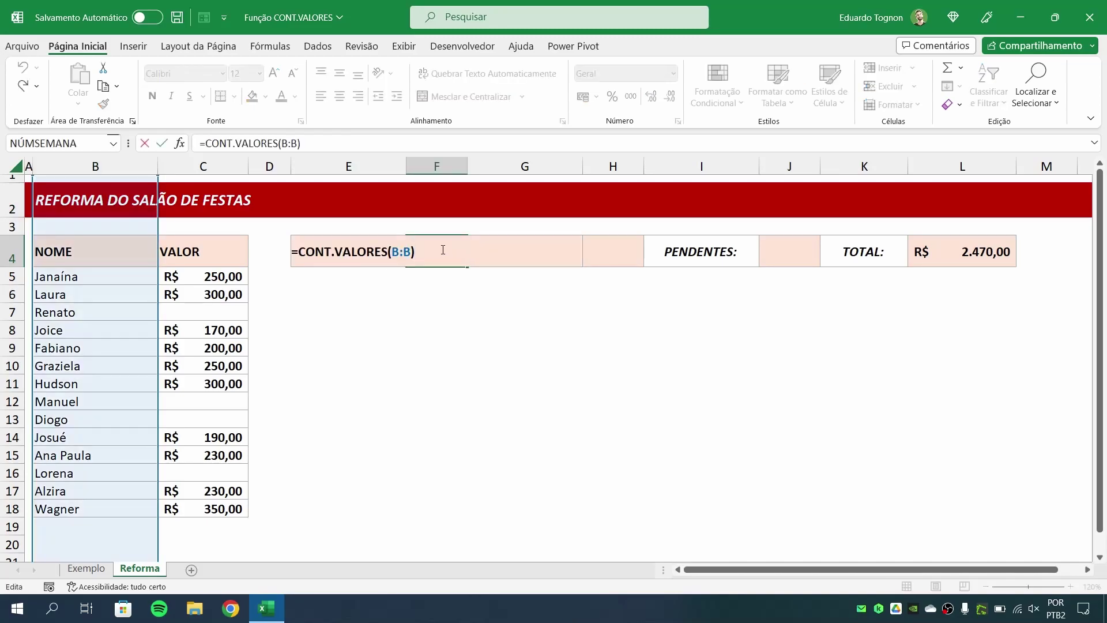
text(-2)
key(Return)
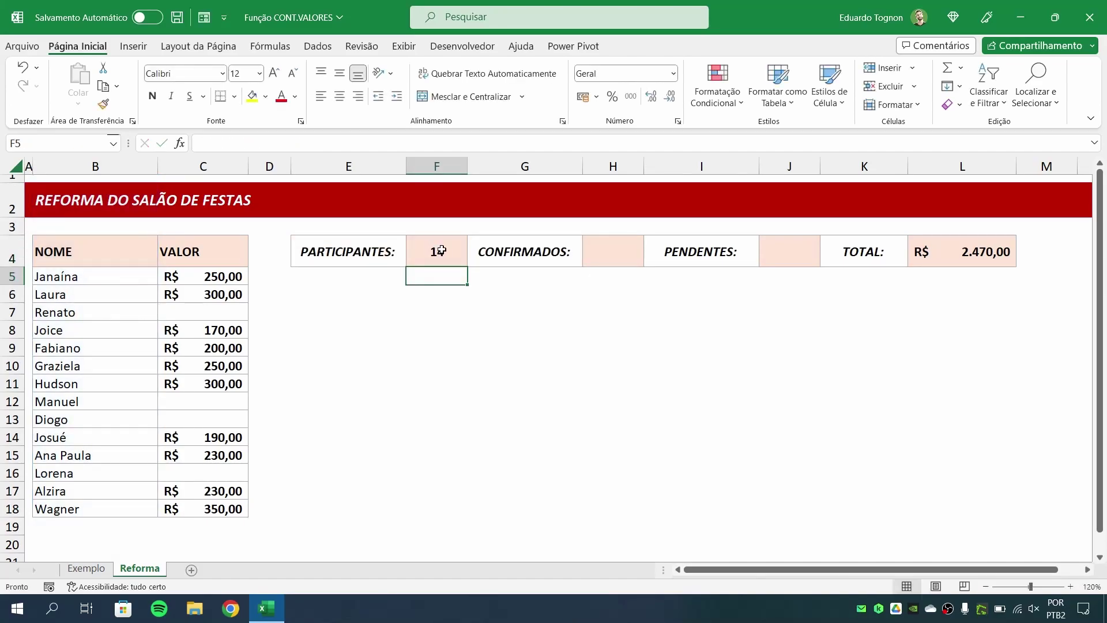
Review the title in B2, the NOME header in B4 and the subtraction at the end of the F4 formula
click(67, 252)
click(84, 191)
click(78, 242)
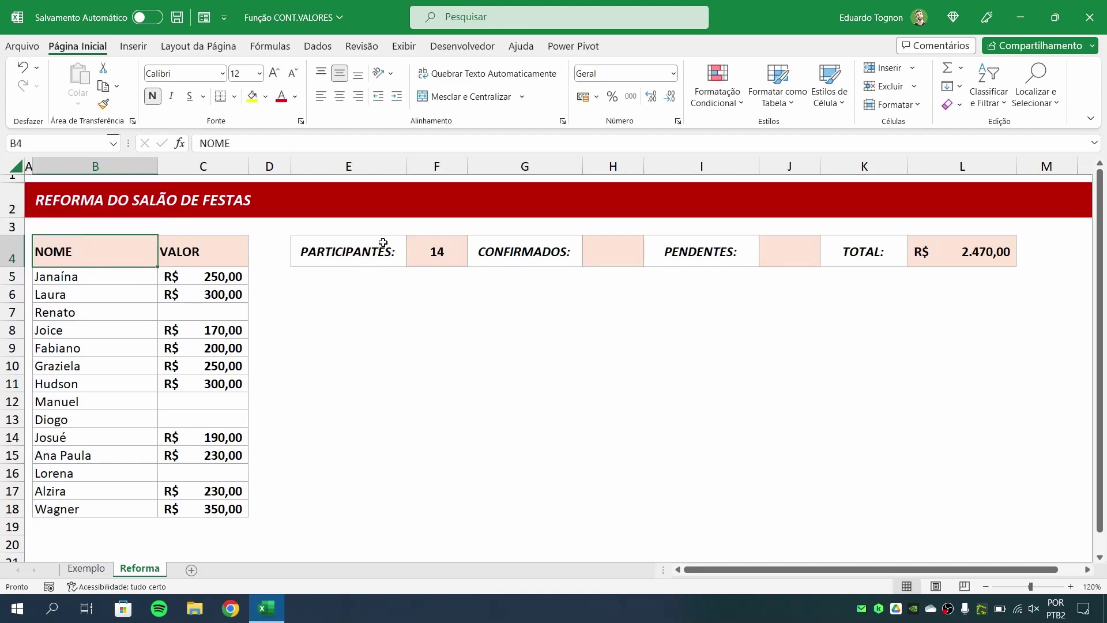
double_click(430, 253)
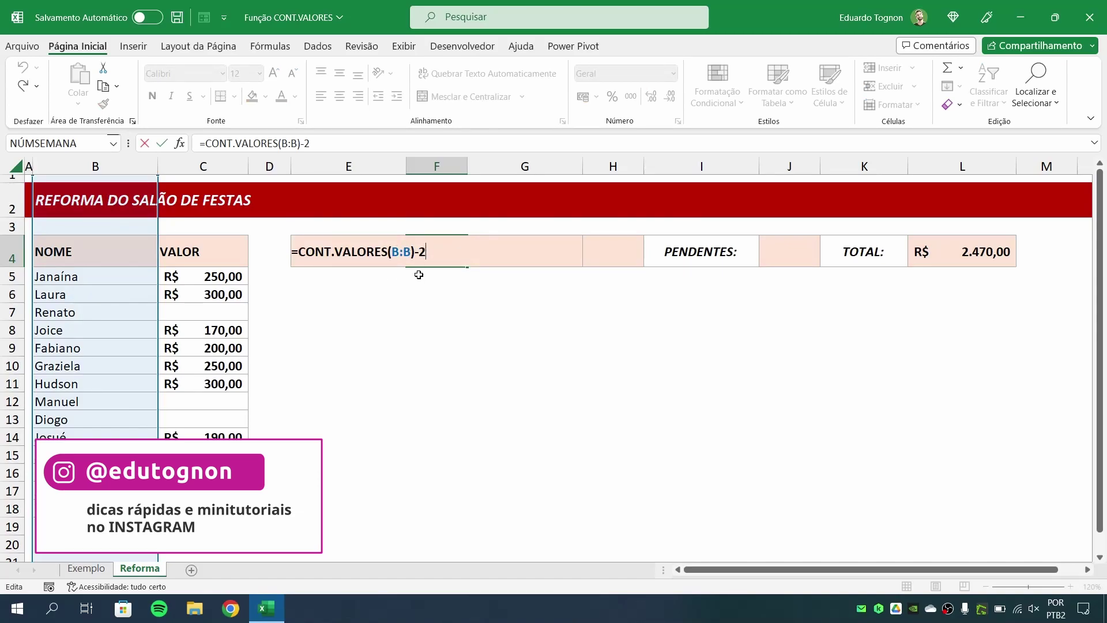
drag(301, 258, 451, 251)
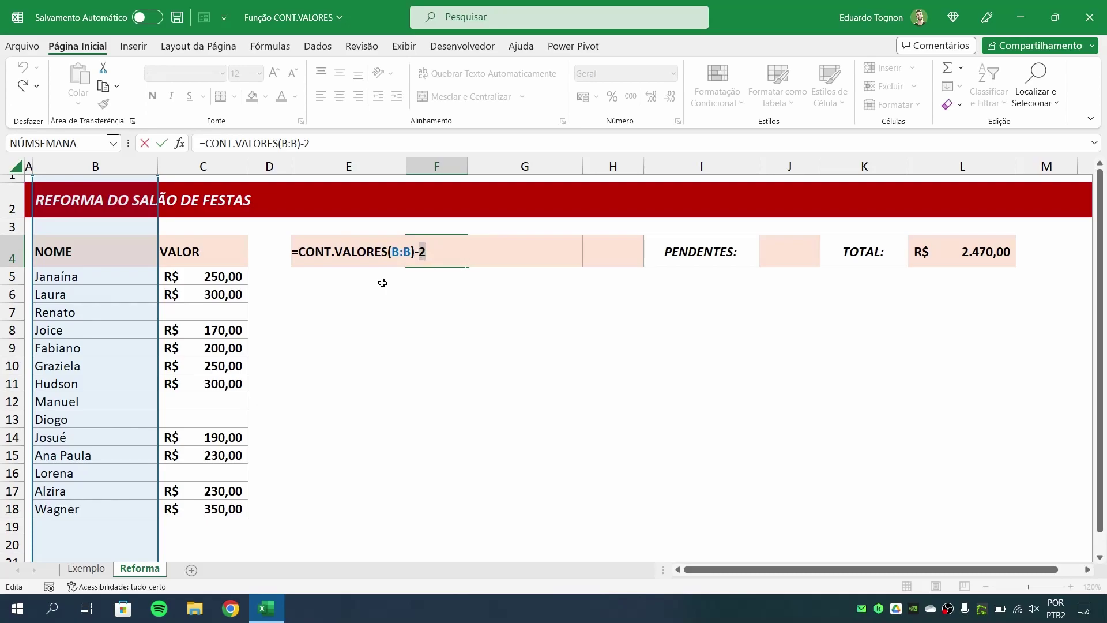
key(Return)
click(426, 255)
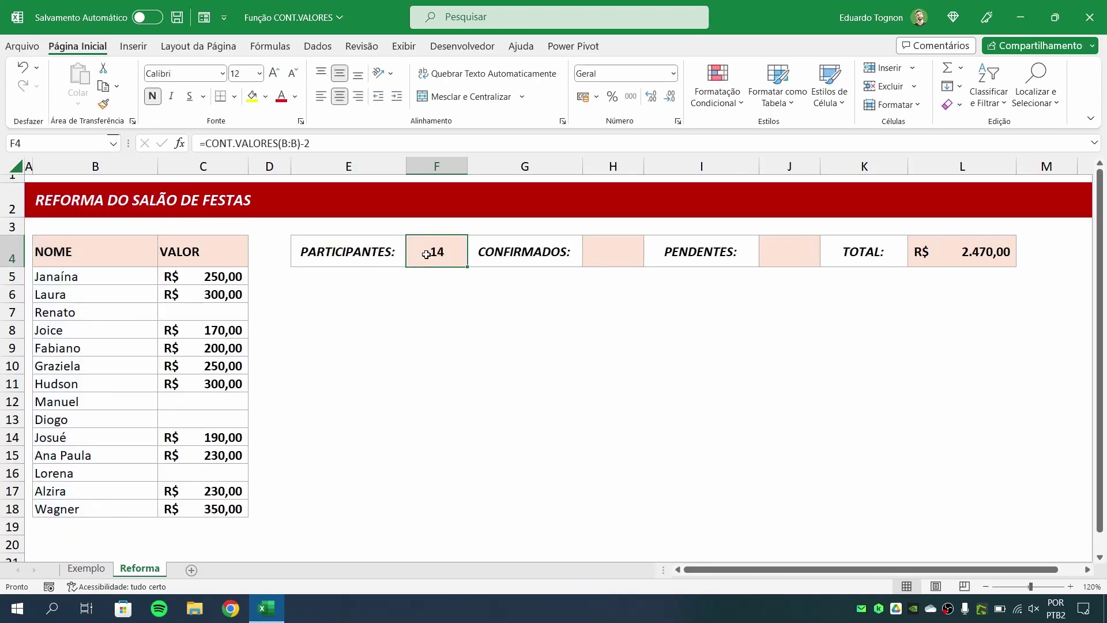
Test the whole-column count by entering another participant's first name in B19, directly below the list
click(78, 525)
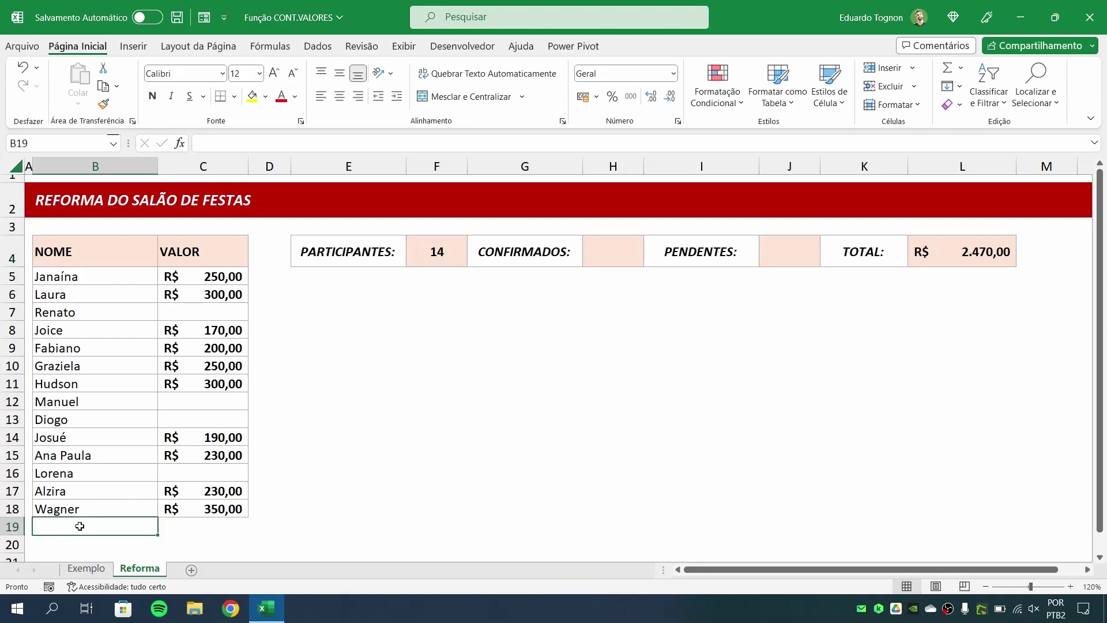
text(L)
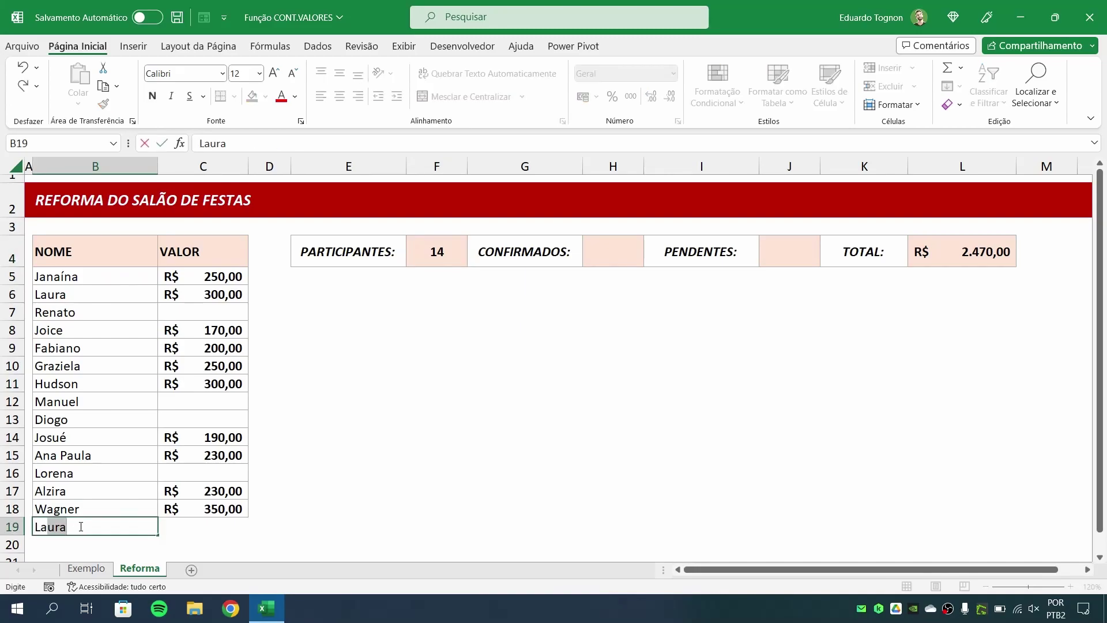
text(auro)
key(Return)
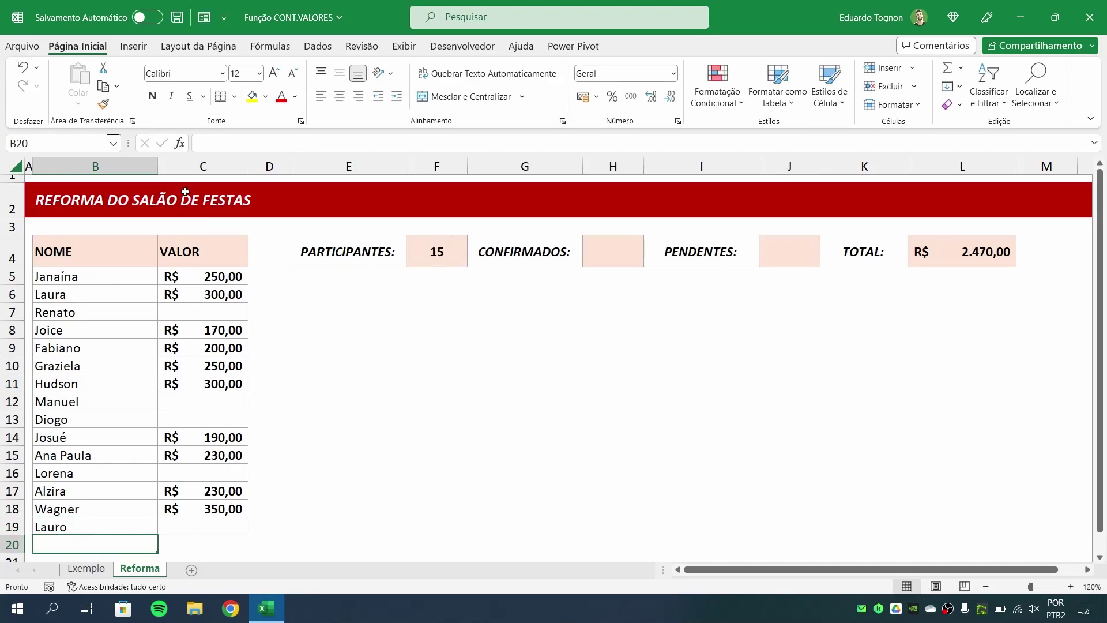
Examine the rows of column B below the participant list for any other content the whole-column range would count
click(101, 166)
click(383, 343)
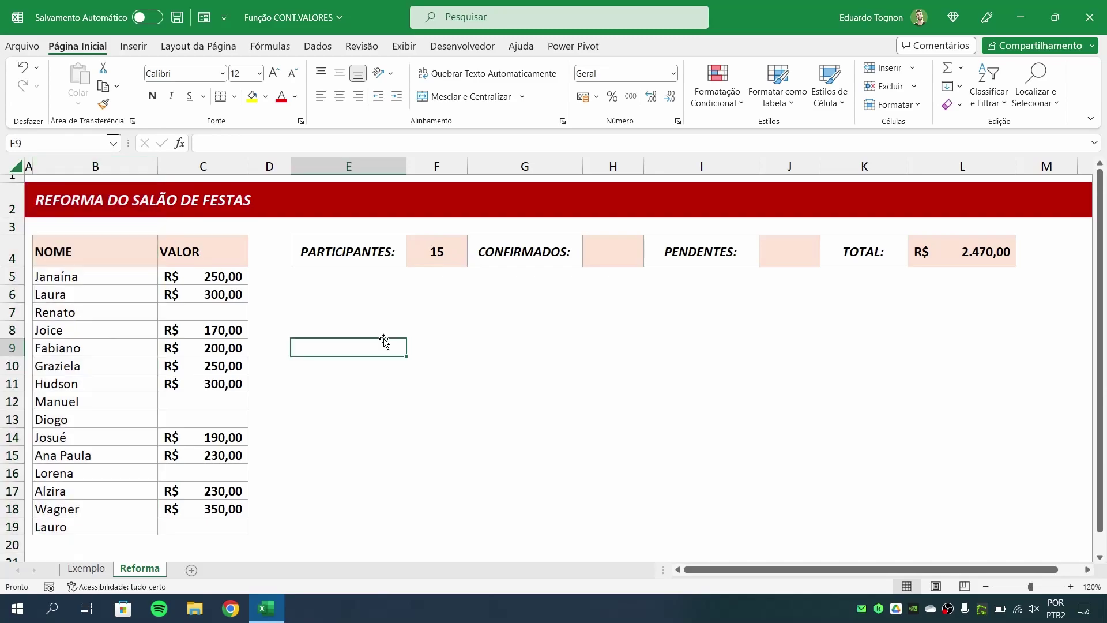
scroll(91, 430, down, 6)
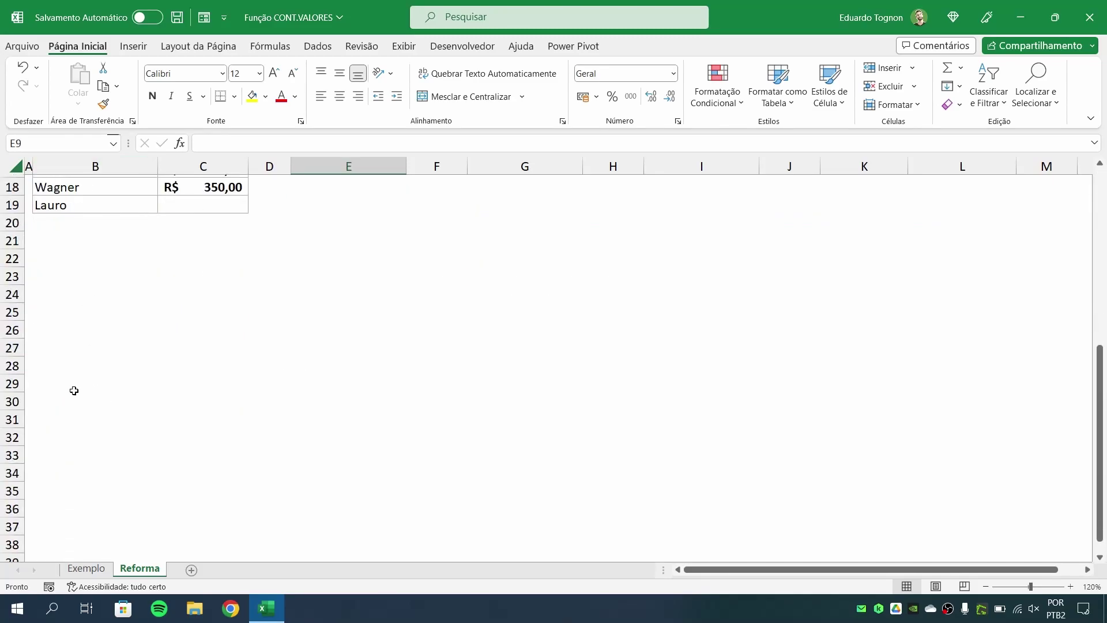
scroll(74, 392, up, 6)
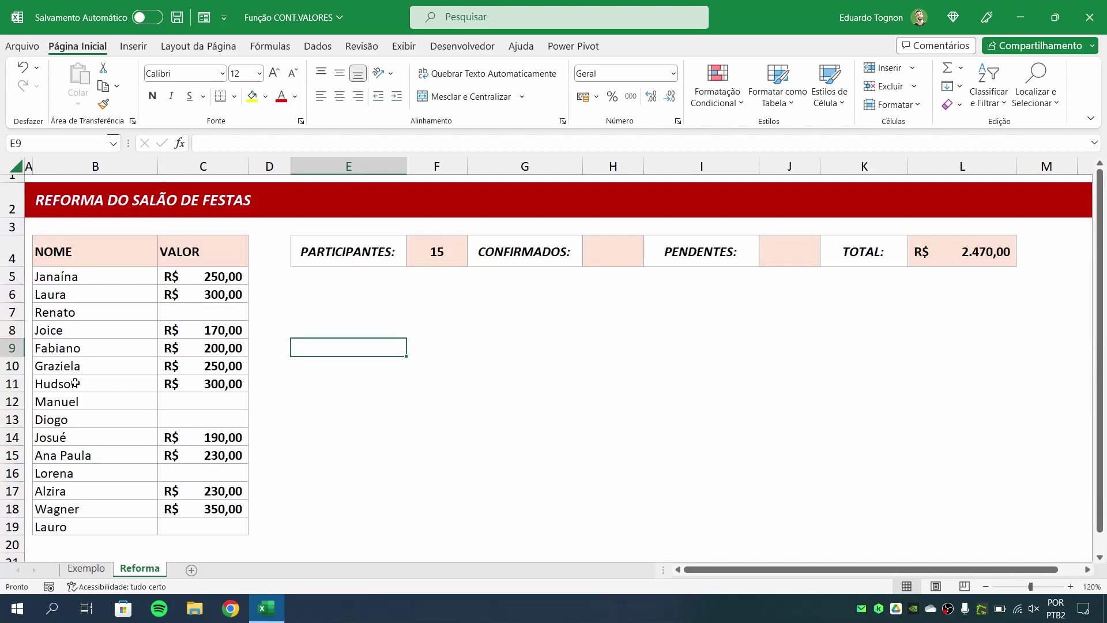
scroll(75, 384, down, 12)
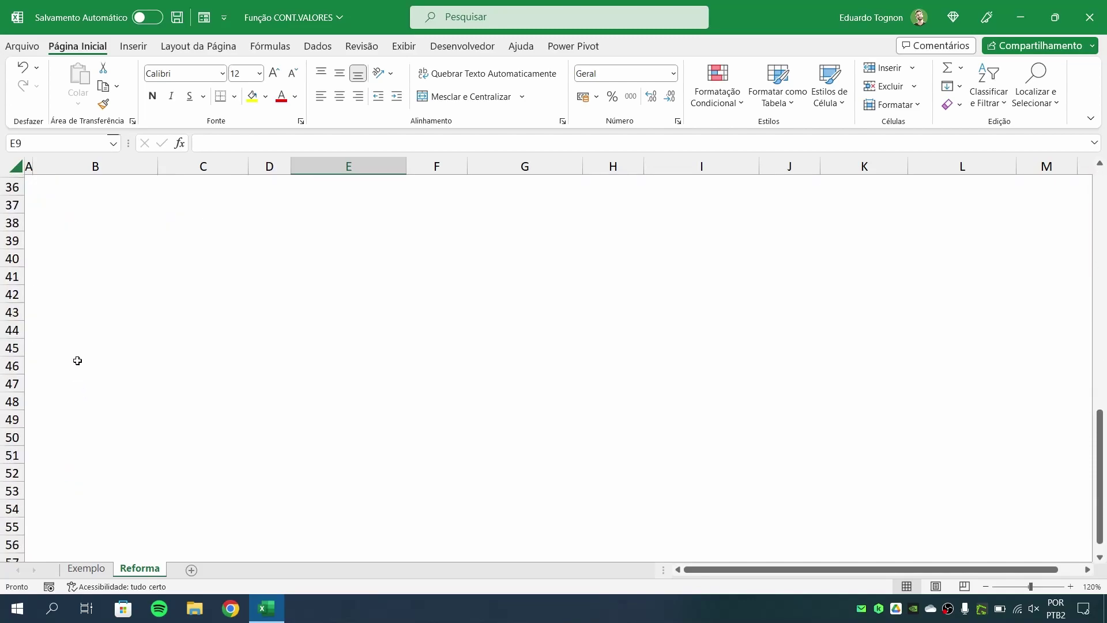
scroll(62, 380, down, 7)
scroll(64, 380, up, 14)
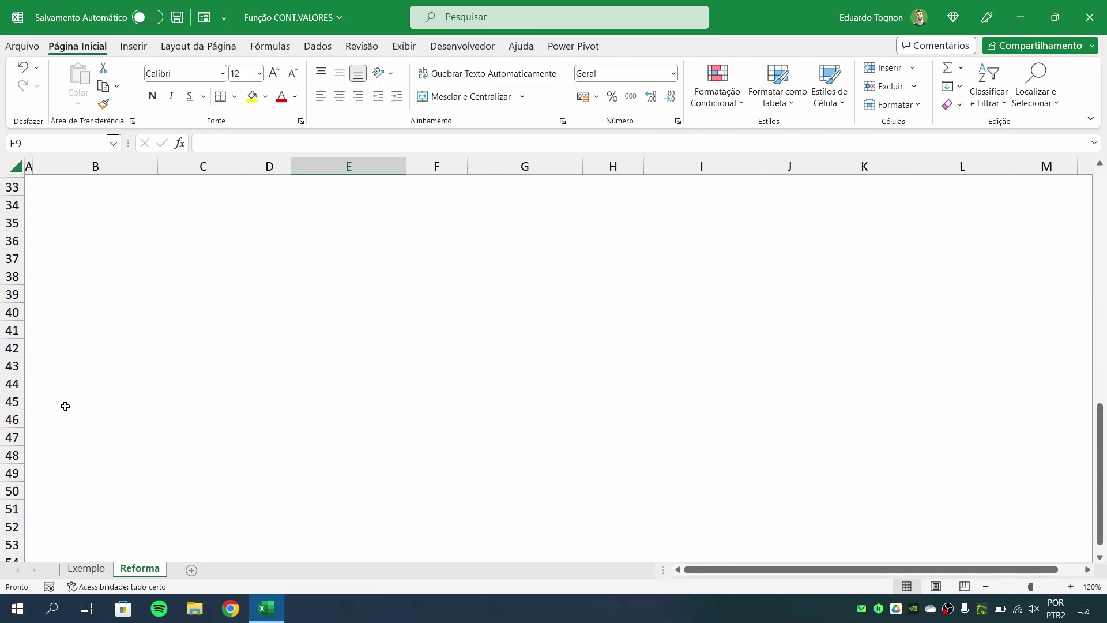
scroll(65, 406, up, 5)
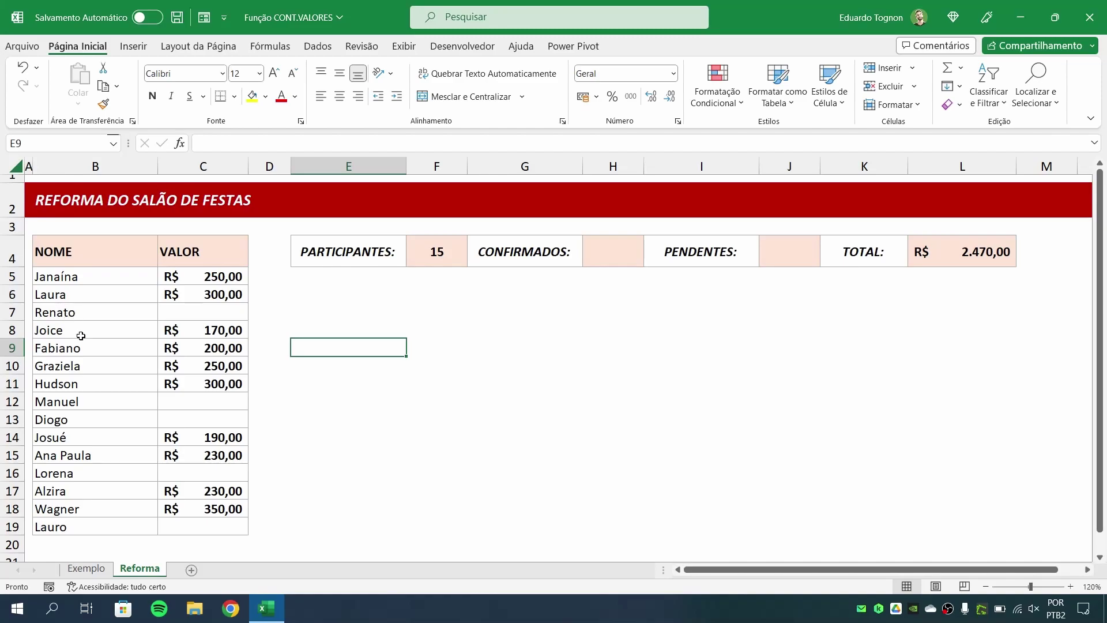
Clear the added test participant's name from B19
click(83, 528)
key(Delete)
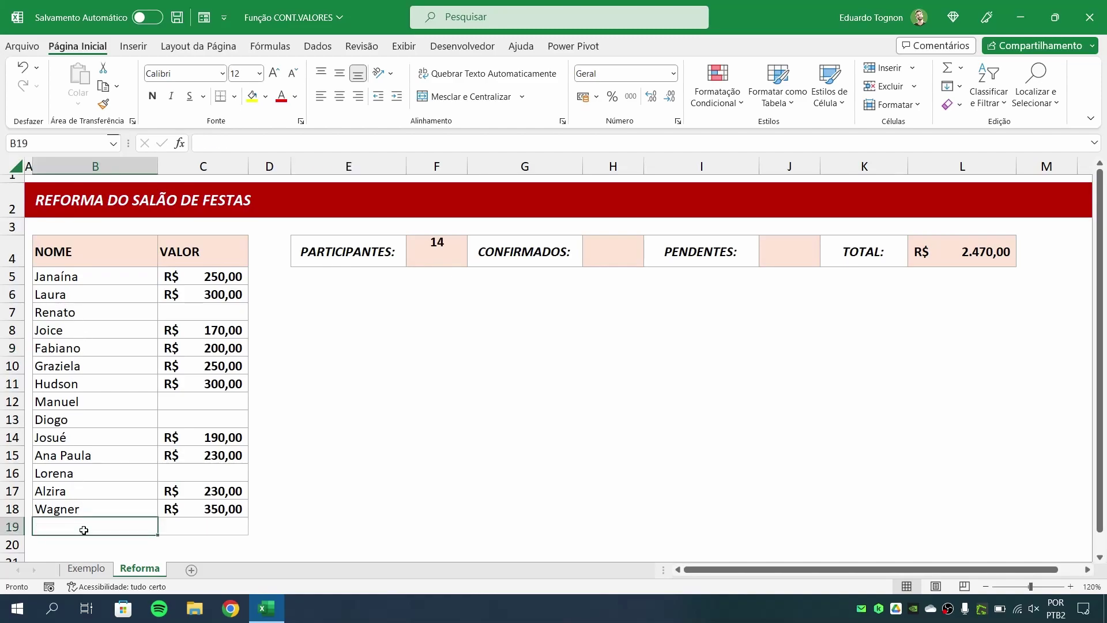
click(356, 438)
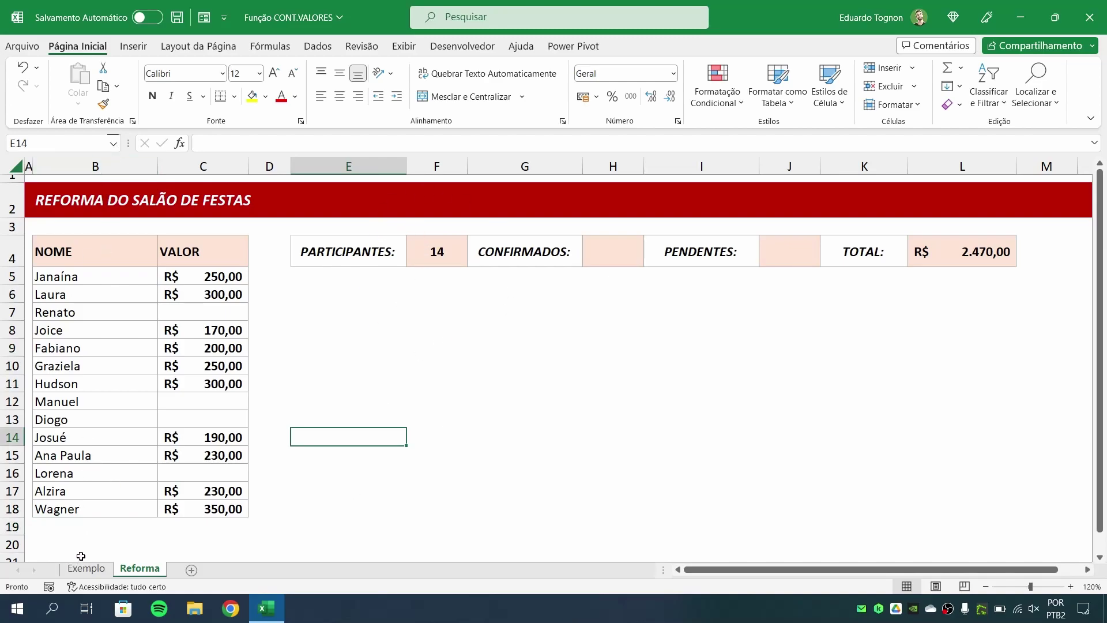
Check the sheet title and the NOME header as the two column B cells excluded from the participant count
click(121, 201)
click(95, 248)
click(95, 202)
click(91, 251)
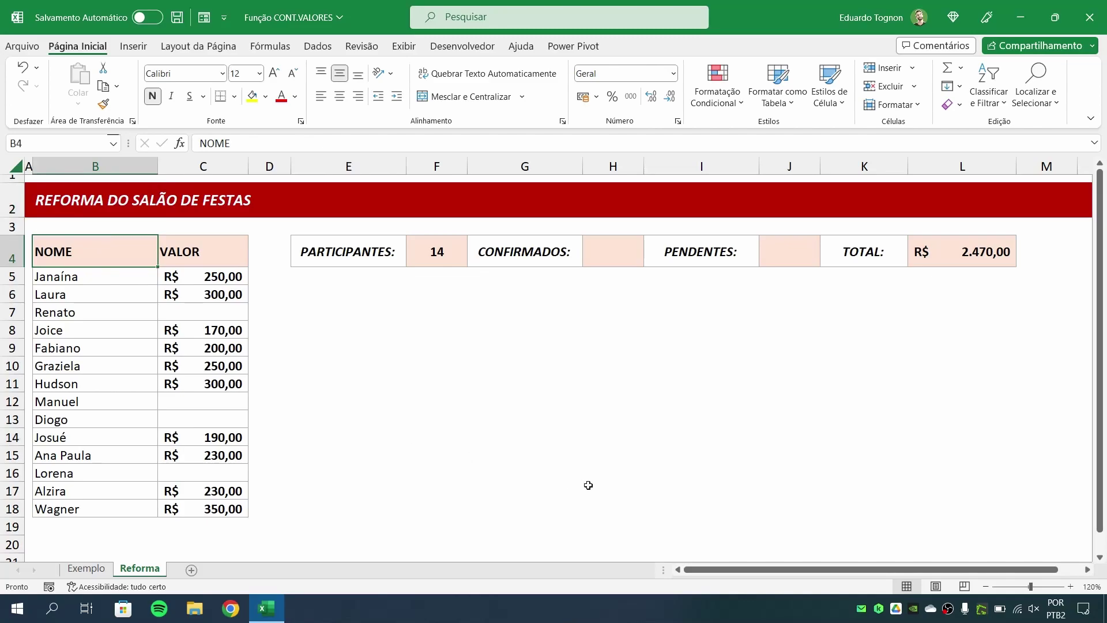